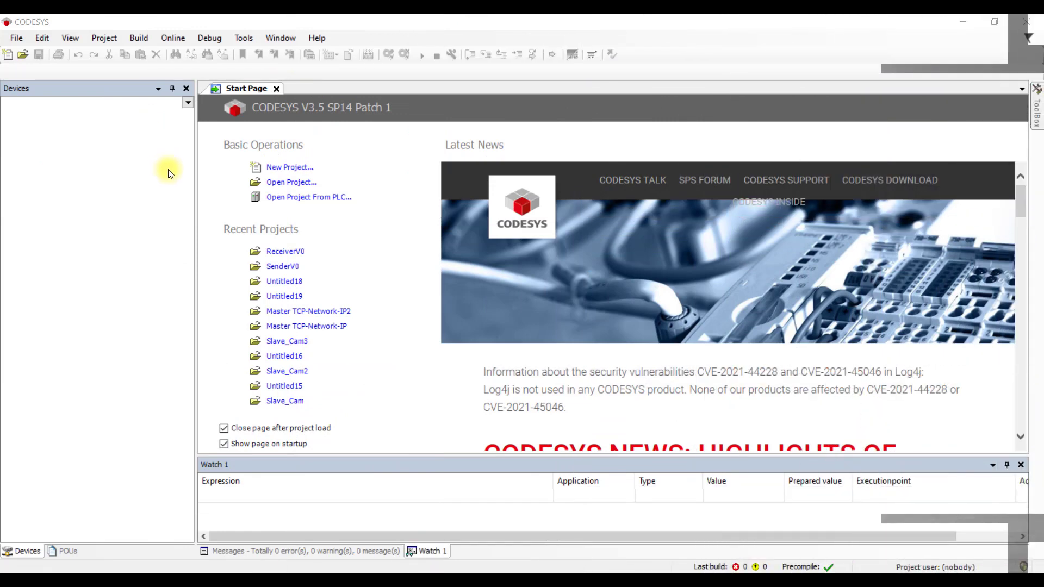
- Create a new Standard project for the HCQ0-1200-D device with PLC_PRG in Ladder Logic Diagram
{"action": "left_click", "coordinate": [19, 39]}
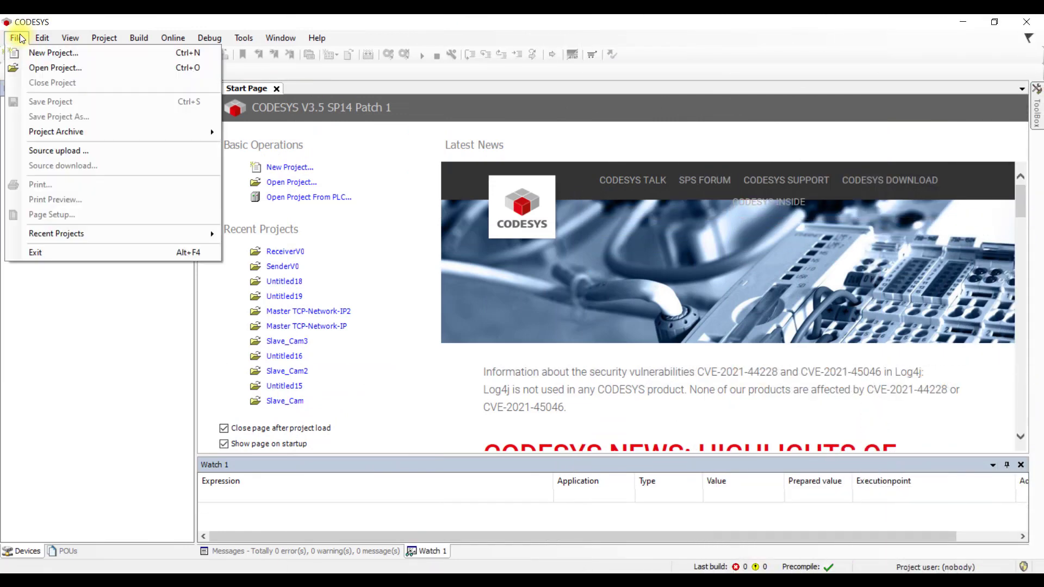
{"action": "left_click", "coordinate": [39, 53]}
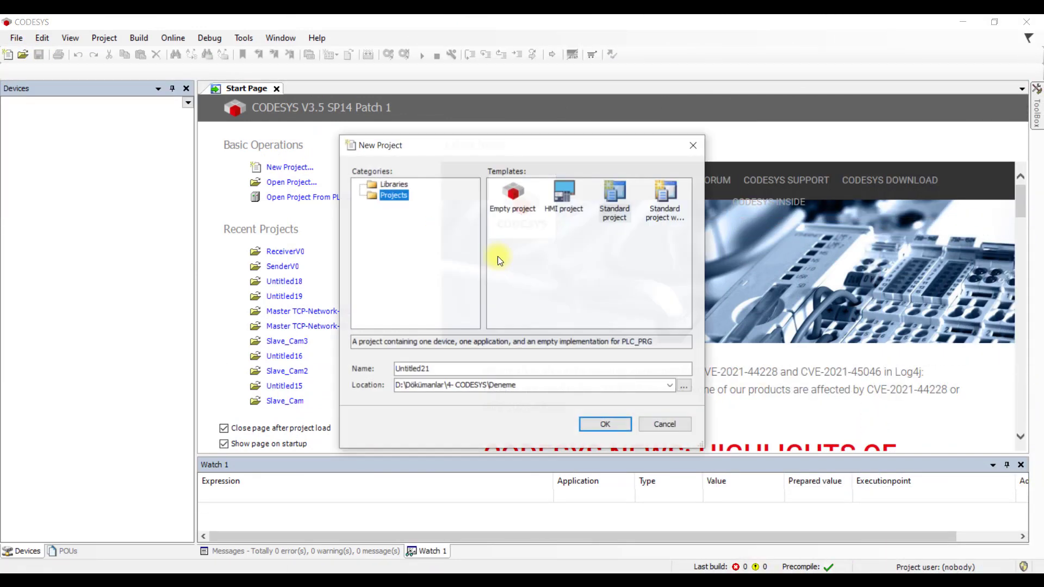
{"action": "left_click", "coordinate": [618, 188]}
{"action": "left_click", "coordinate": [605, 425]}
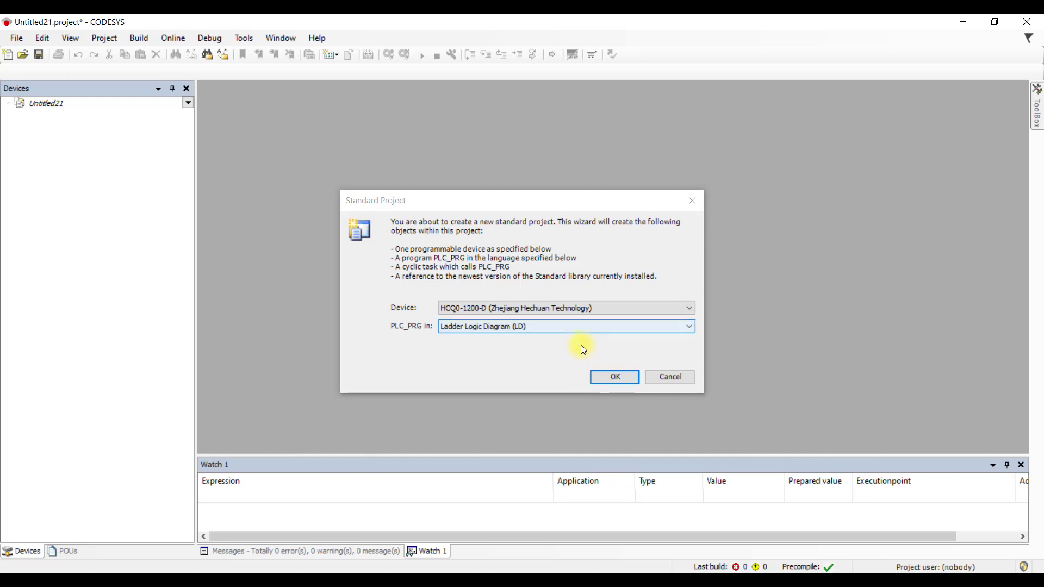
{"action": "left_click", "coordinate": [576, 308]}
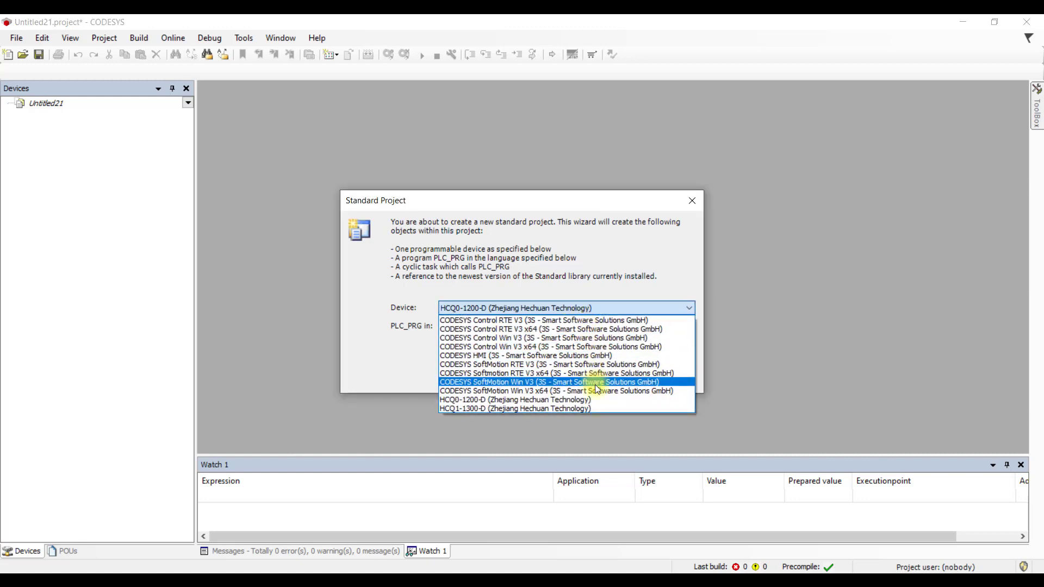
{"action": "left_click", "coordinate": [601, 400]}
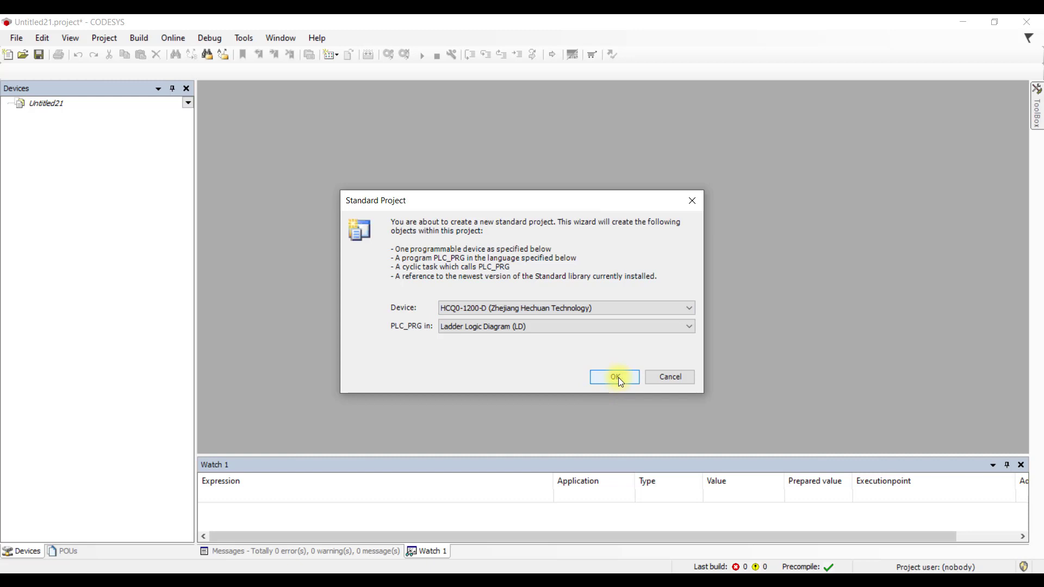
{"action": "left_click", "coordinate": [620, 380]}
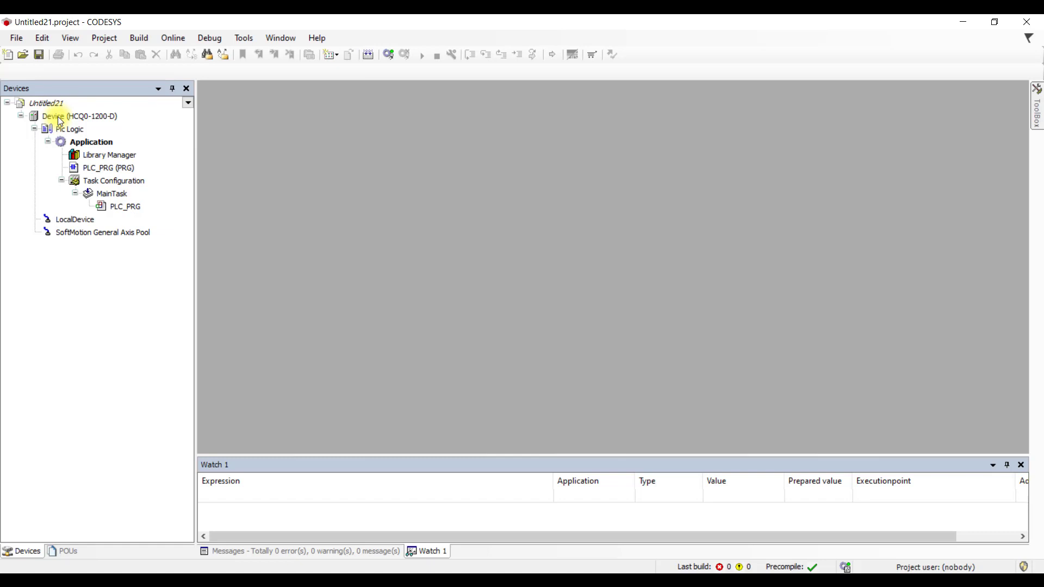
- Scan the network and connect the device to controller HCQ0-1200D-1
{"action": "double_click", "coordinate": [57, 117]}
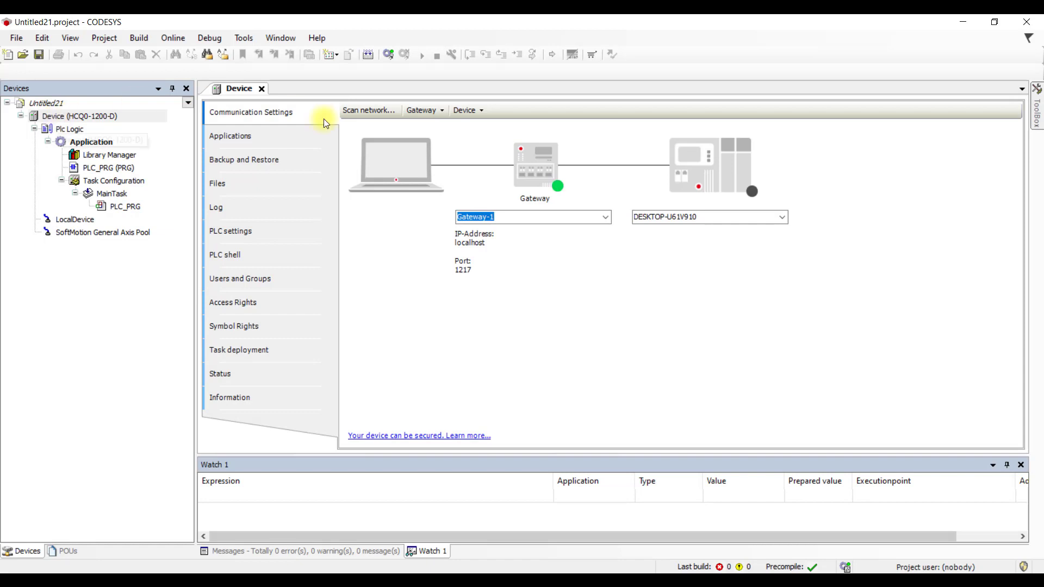
{"action": "left_click", "coordinate": [382, 114]}
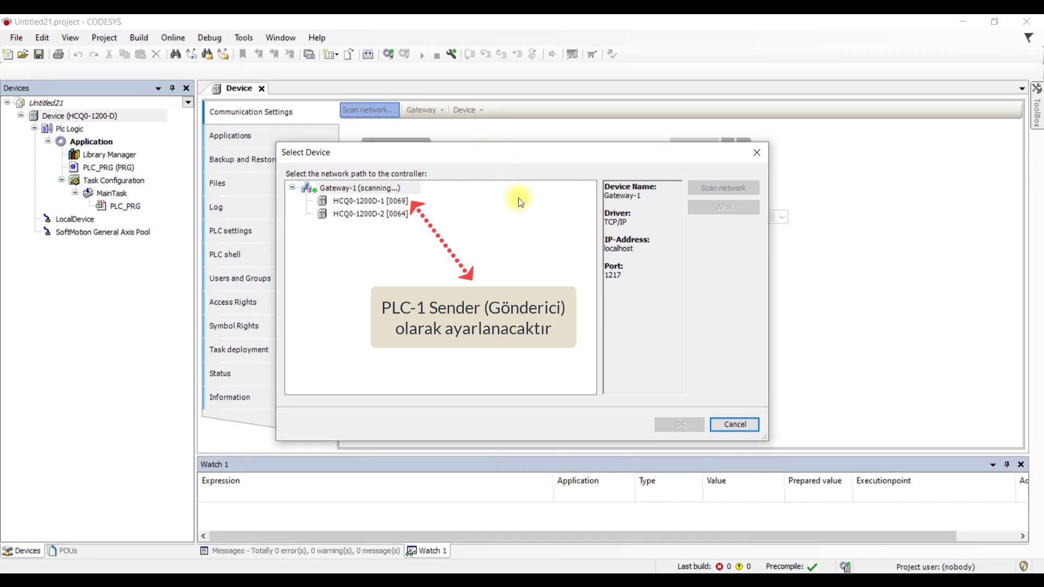
{"action": "left_click", "coordinate": [404, 199]}
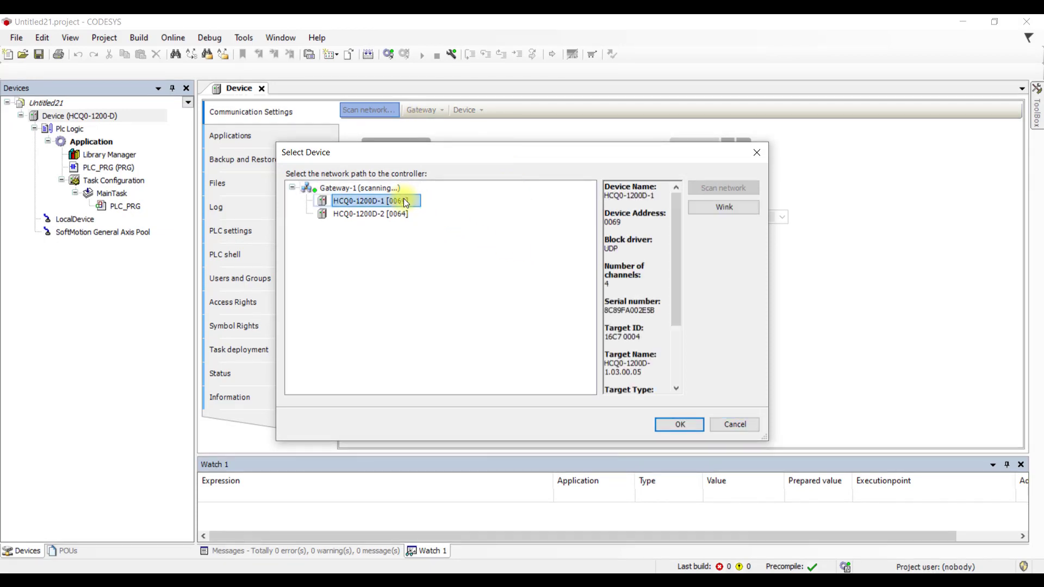
{"action": "left_click", "coordinate": [672, 428]}
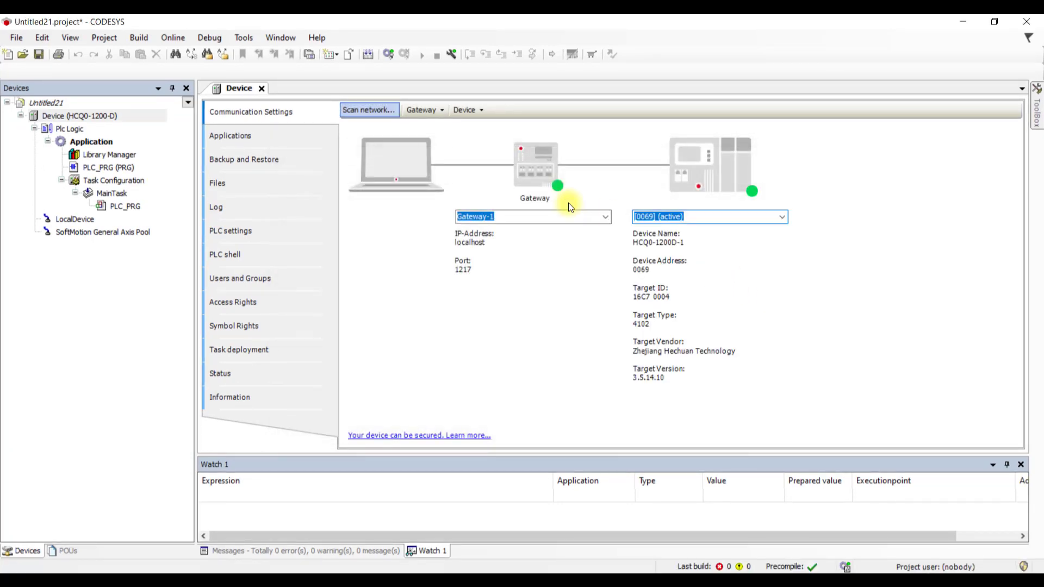
- Set Always update variables to Enabled 2 (always in bus cycle task) in PLC settings
{"action": "left_click", "coordinate": [244, 233]}
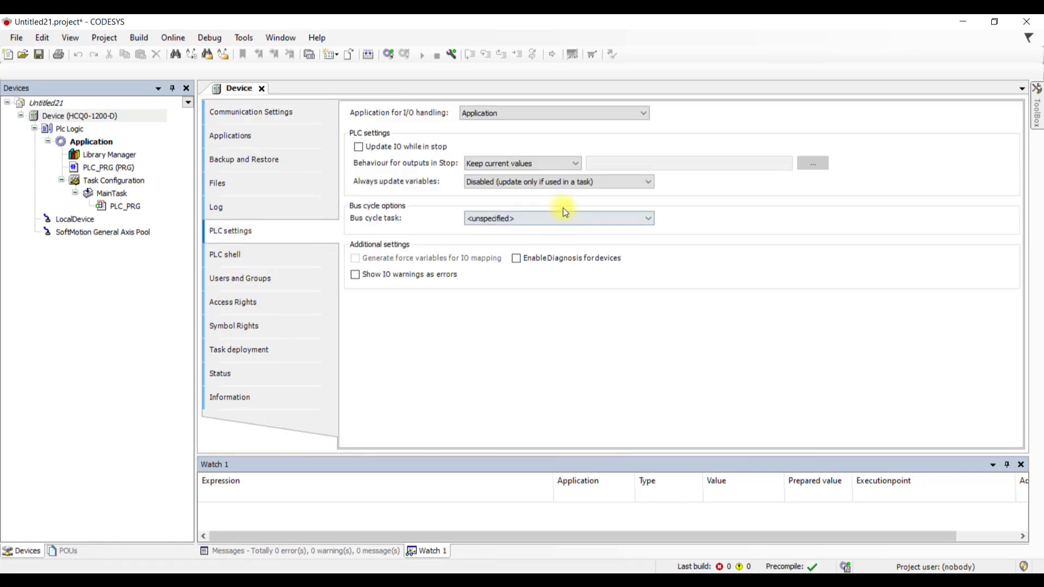
{"action": "left_click", "coordinate": [563, 184]}
{"action": "left_click", "coordinate": [582, 211]}
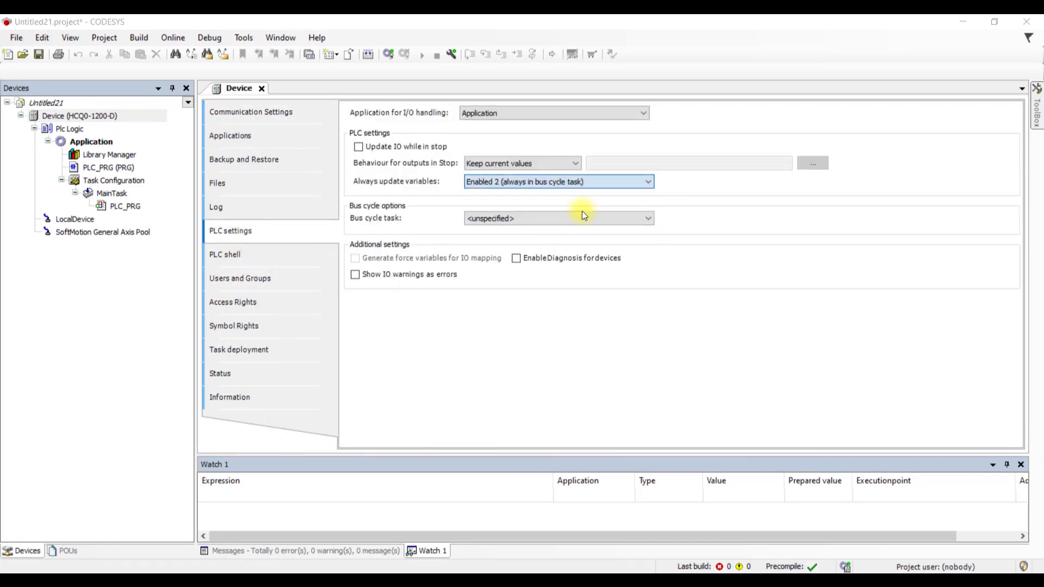
{"action": "left_click", "coordinate": [554, 351]}
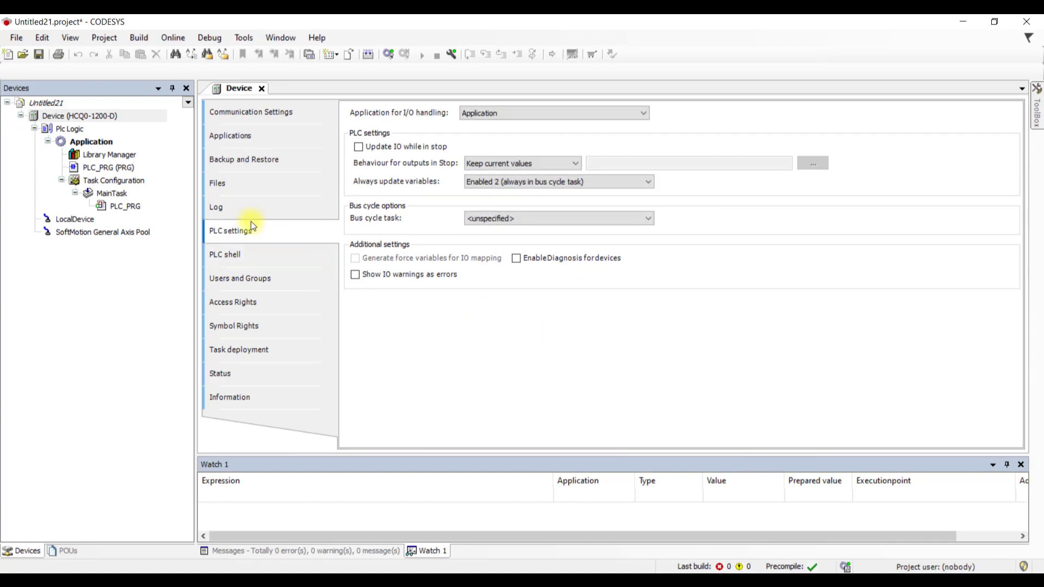
- Add a Network Variable List (Sender) named Sender_Data1_To_Data1 under Application, using UDP
{"action": "left_click", "coordinate": [106, 141]}
{"action": "right_click", "coordinate": [106, 142]}
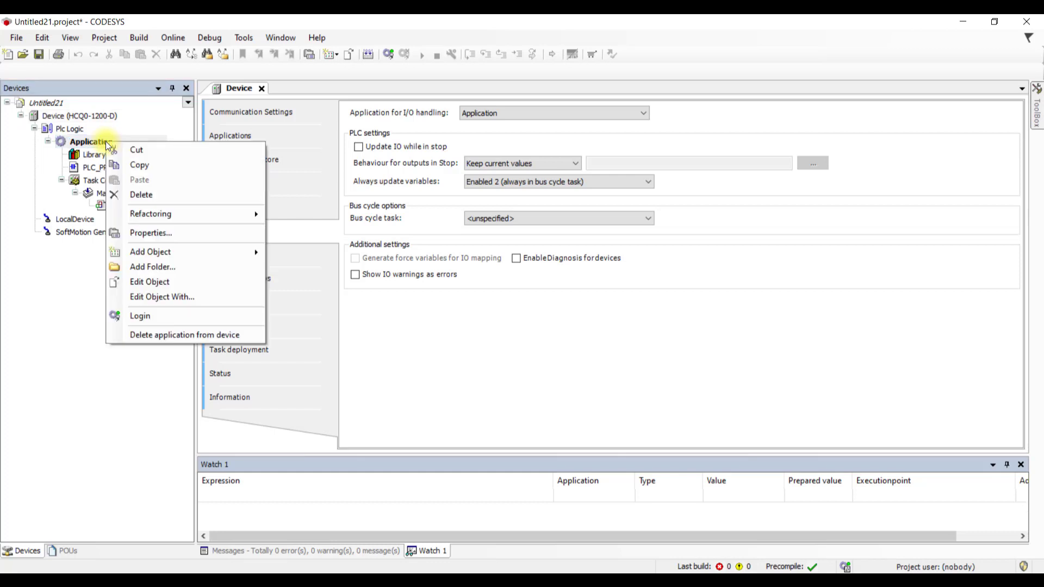
{"action": "mouse_move", "coordinate": [178, 258]}
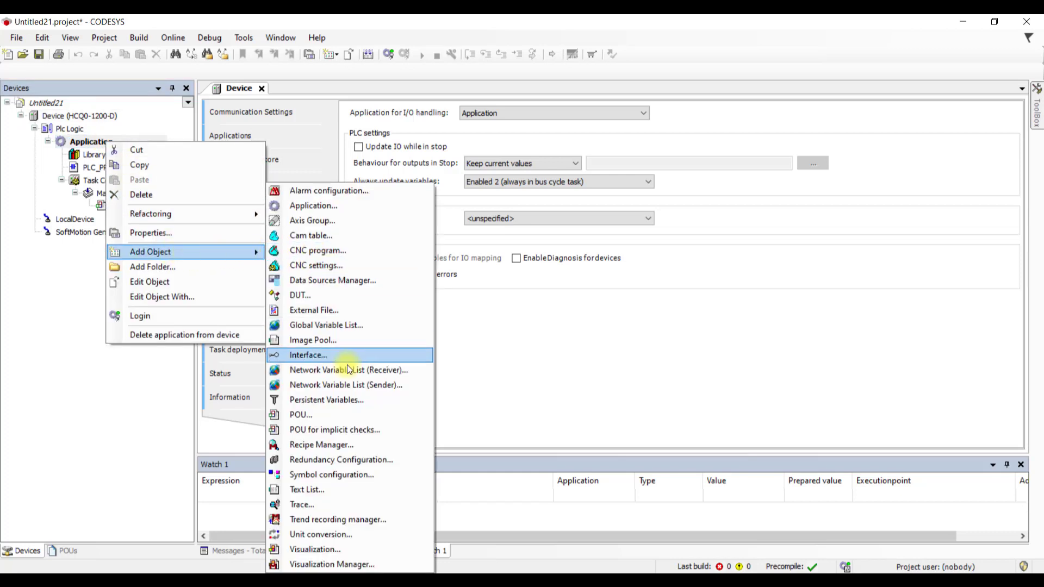
{"action": "left_click", "coordinate": [379, 389]}
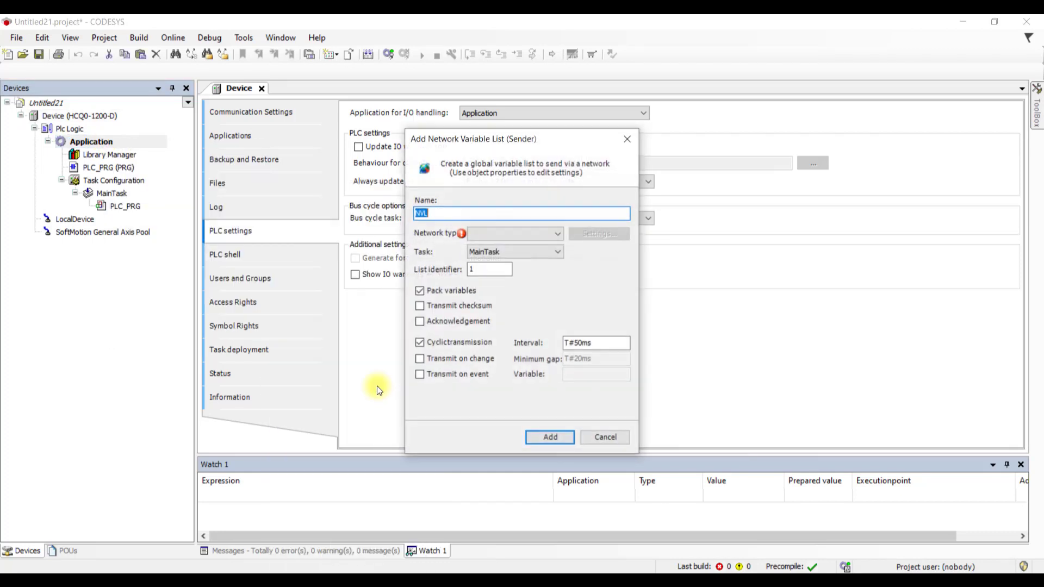
{"action": "type", "text": "Sender"}
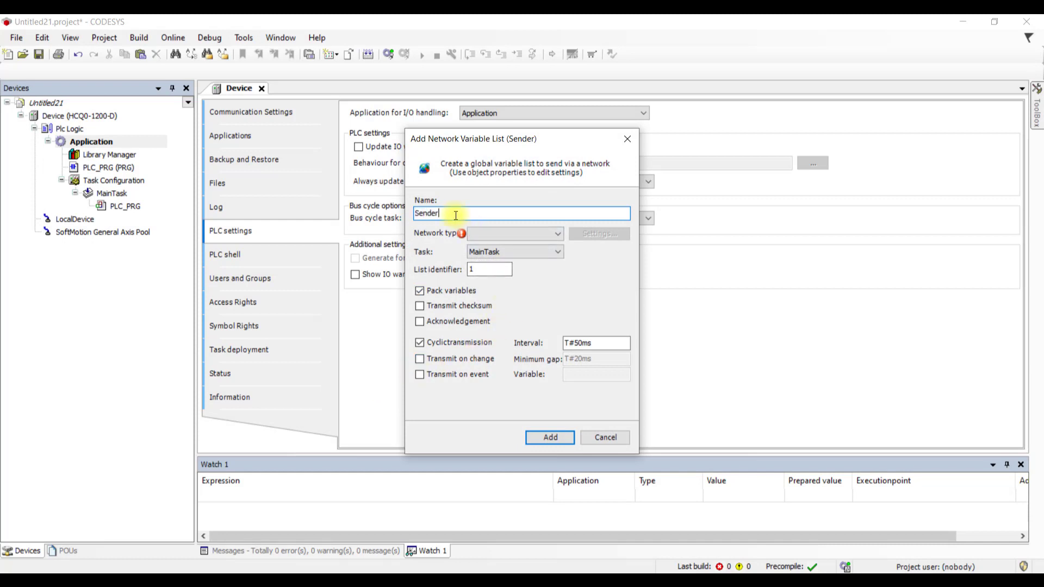
{"action": "type", "text": "_Data1_To_Data1"}
{"action": "left_click", "coordinate": [503, 234]}
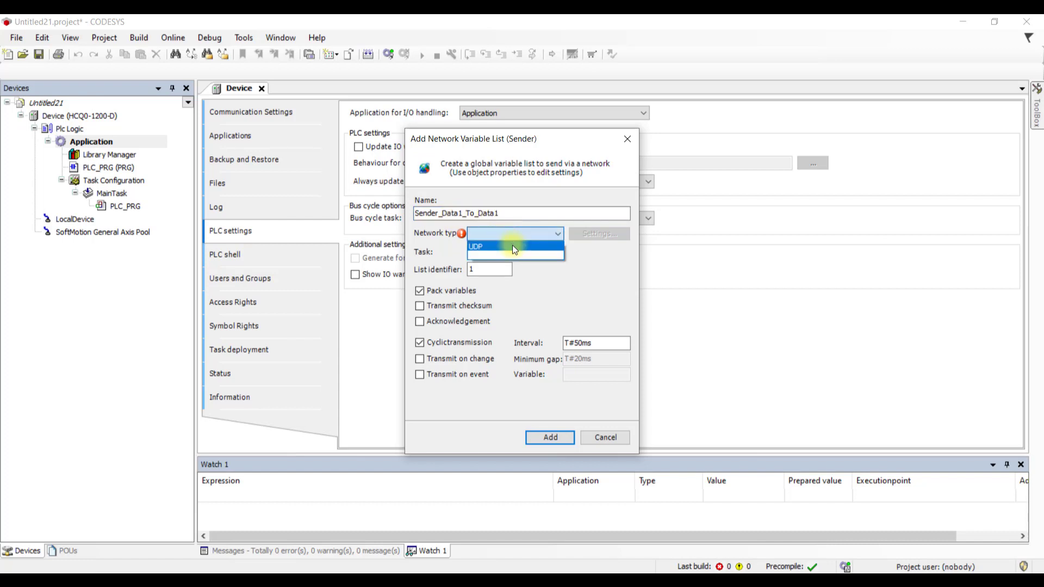
{"action": "left_click", "coordinate": [513, 247]}
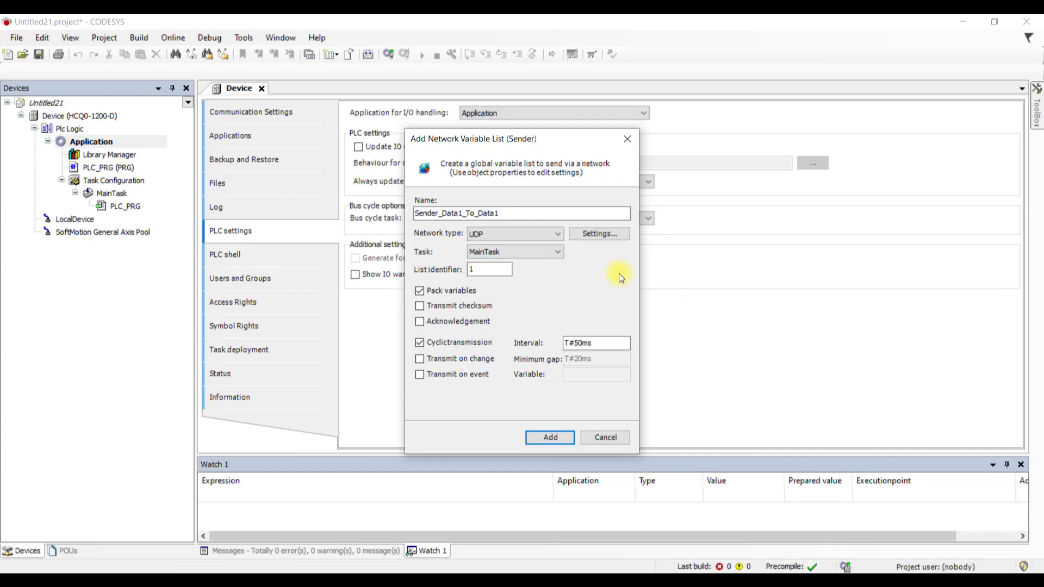
- Change the UDP broadcast address to 192.168.88.255, leaving port 1202 unchanged
{"action": "left_click", "coordinate": [621, 240]}
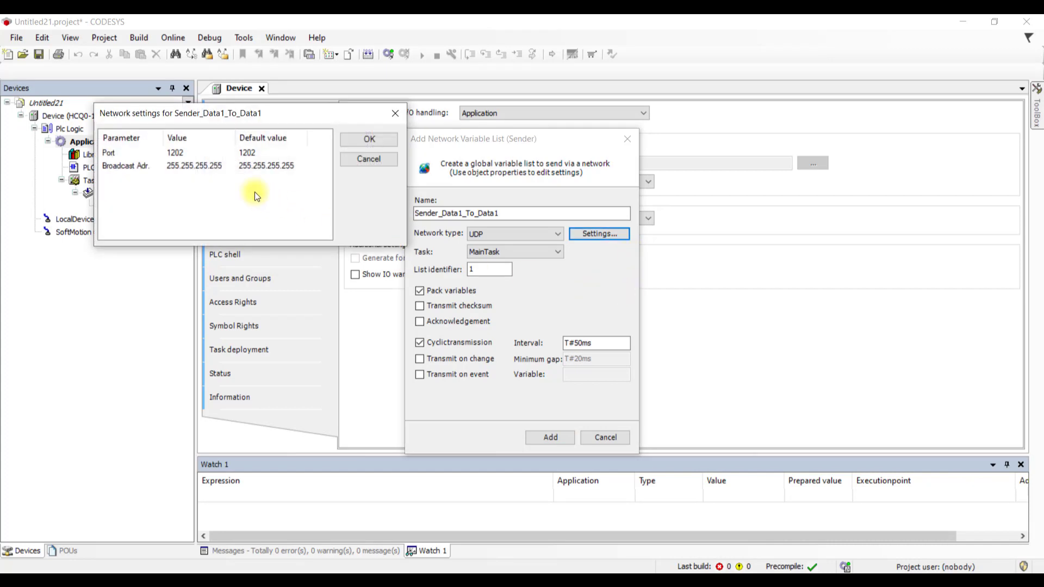
{"action": "left_click", "coordinate": [216, 169]}
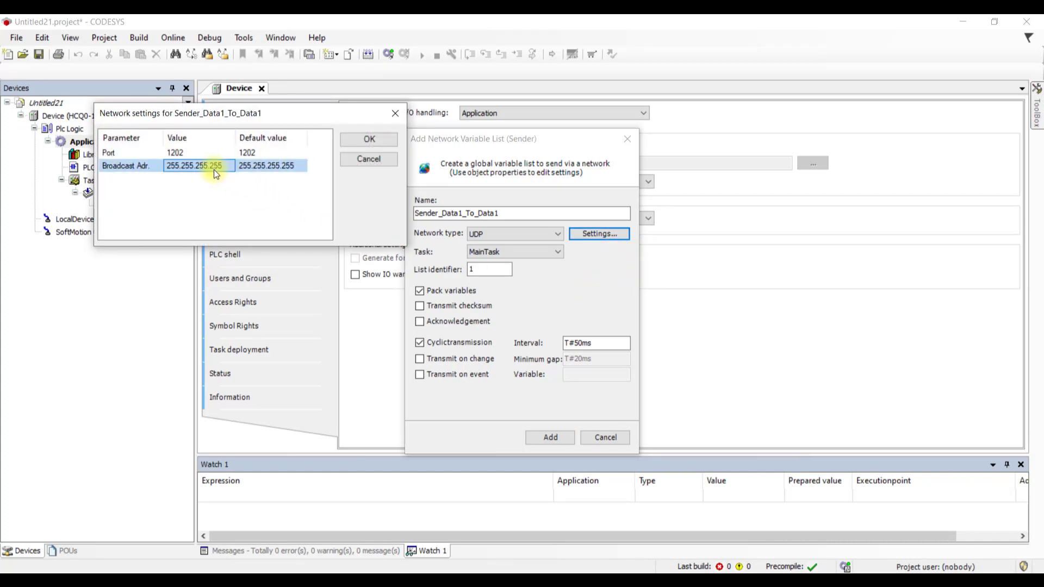
{"action": "type", "text": "192.168.88."}
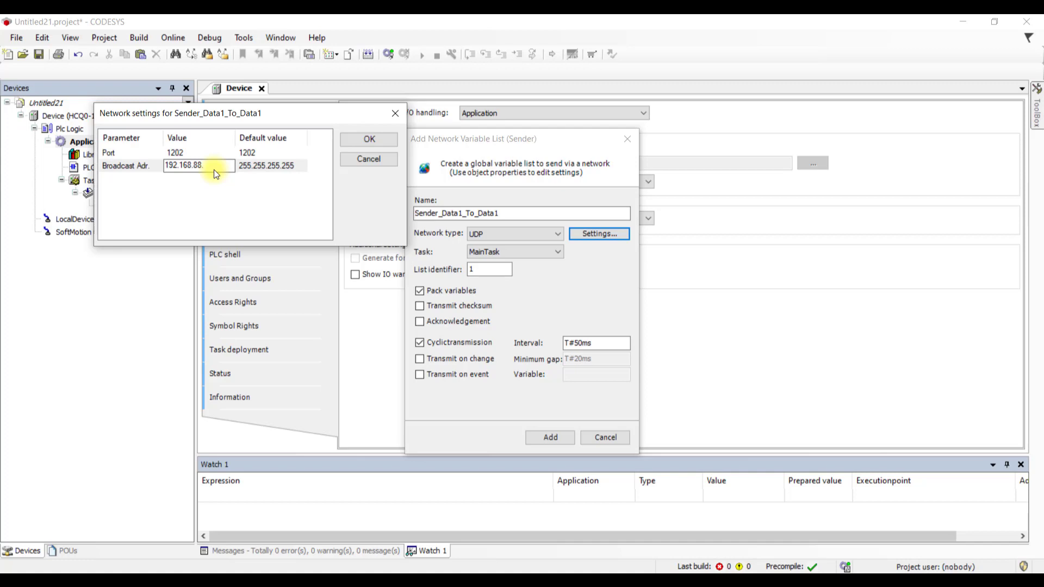
{"action": "type", "text": "255"}
{"action": "left_click", "coordinate": [360, 140]}
- Create the list, declare 'Data1: WORD;' under VAR_GLOBAL, and build with 0 errors
{"action": "left_click", "coordinate": [548, 437]}
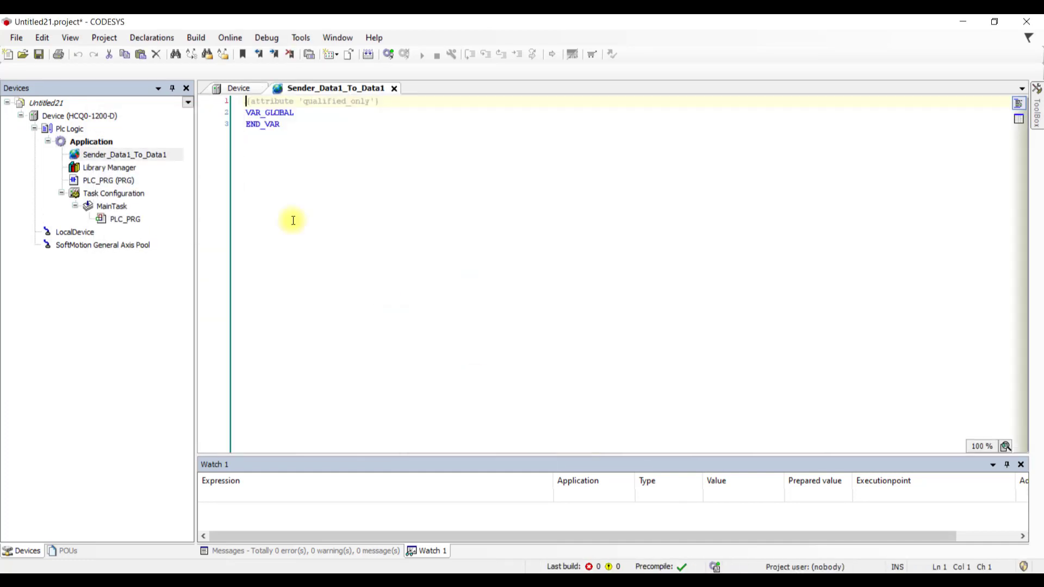
{"action": "left_click", "coordinate": [148, 155]}
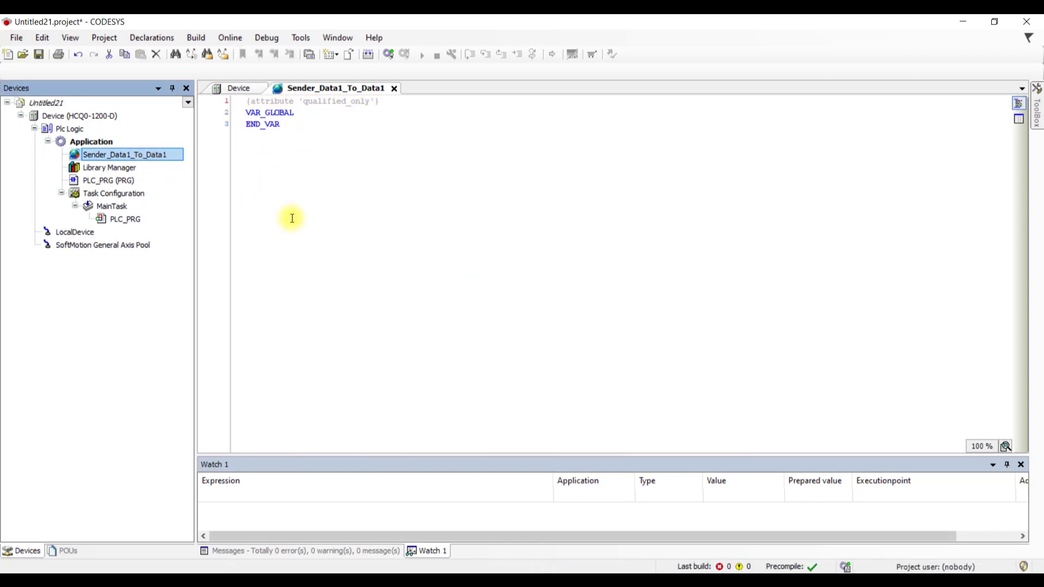
{"action": "left_click", "coordinate": [331, 113]}
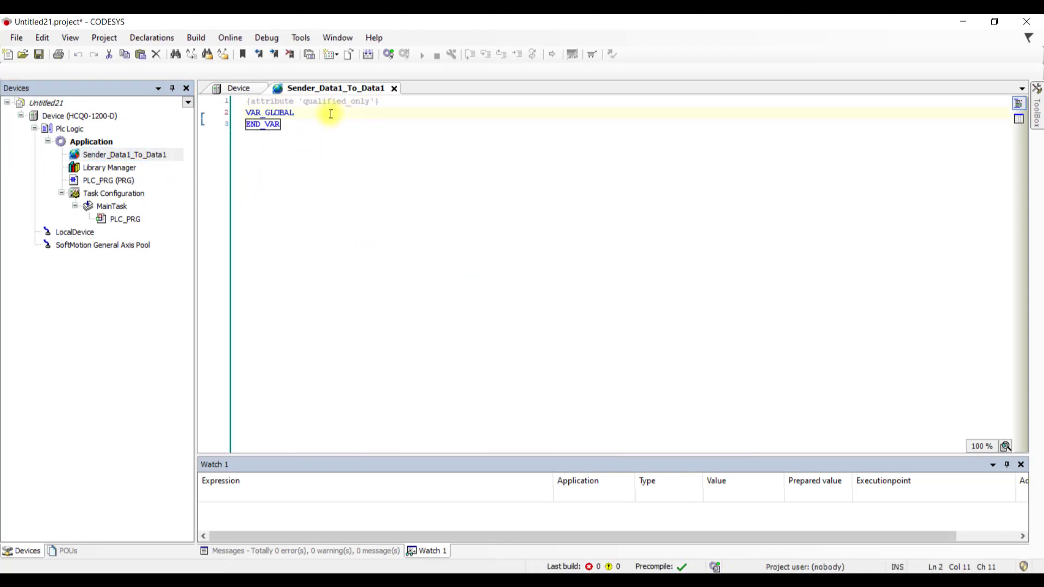
{"action": "key", "text": "Return"}
{"action": "type", "text": "Da"}
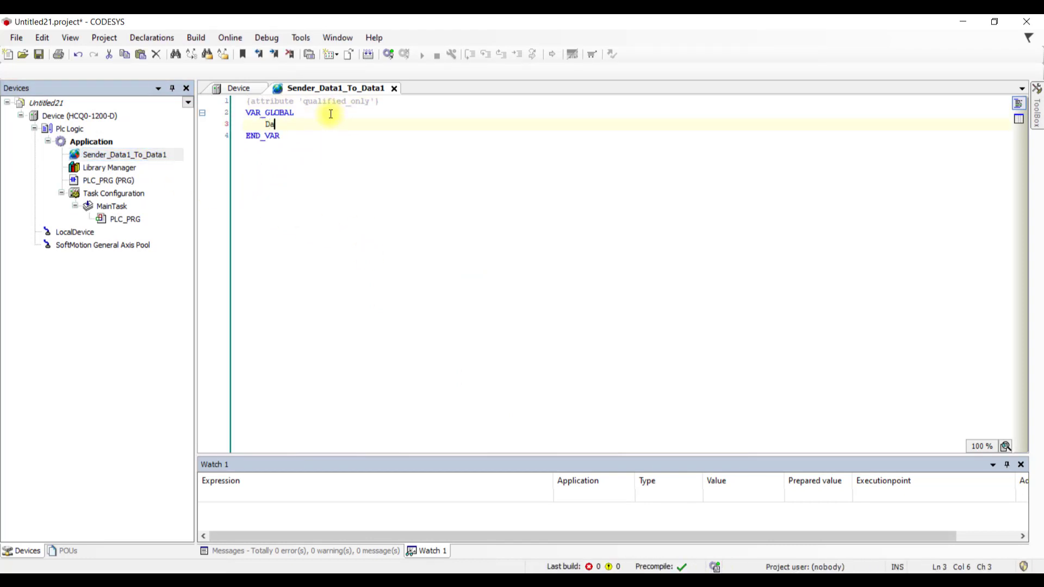
{"action": "type", "text": "ta1: W"}
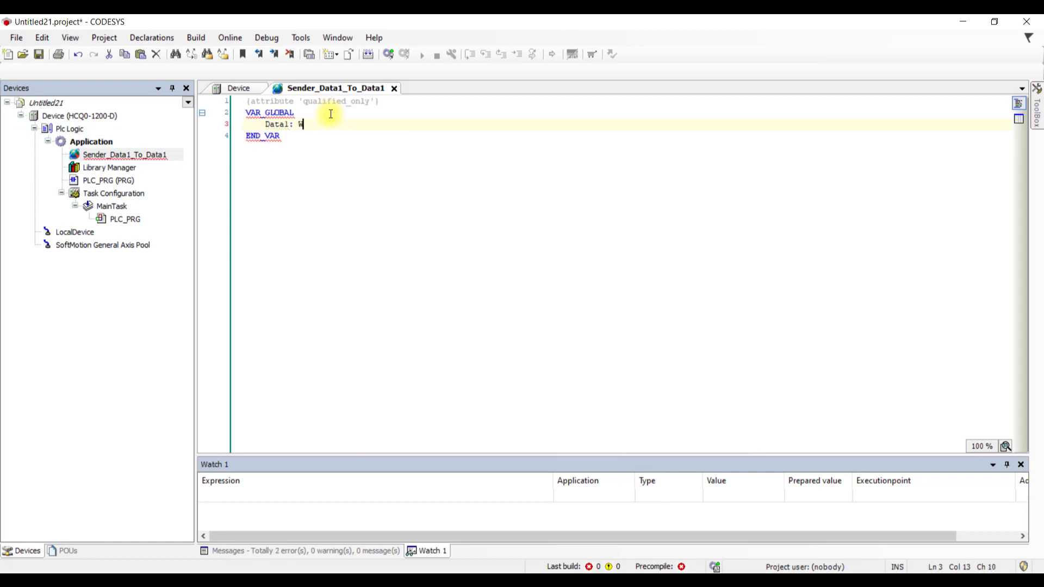
{"action": "type", "text": "ORD;"}
{"action": "left_click", "coordinate": [369, 57]}
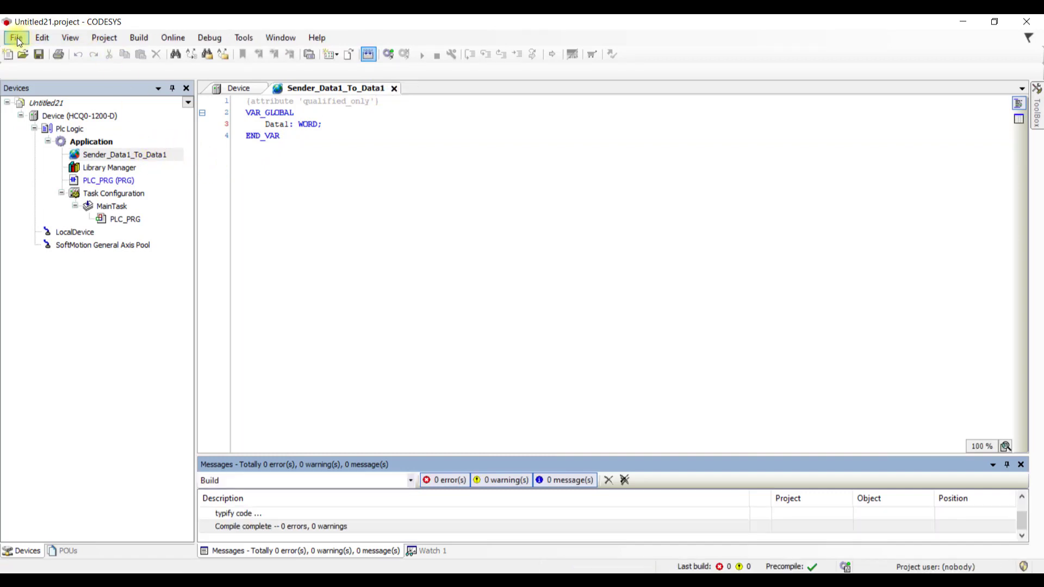
- Enable Link Always on the Build tab of the Sender_Data1_To_Data1 properties
{"action": "right_click", "coordinate": [113, 154]}
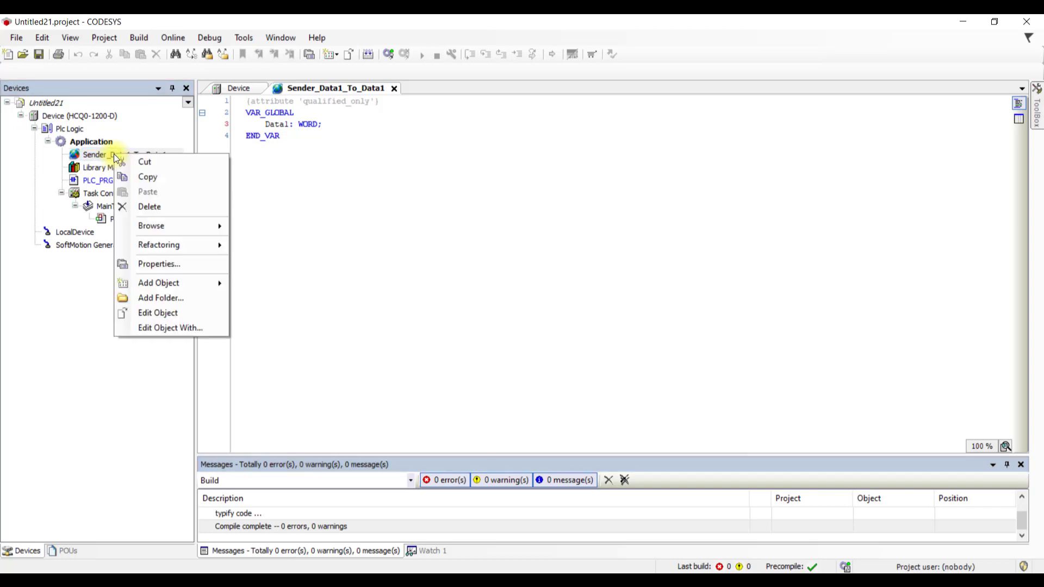
{"action": "mouse_move", "coordinate": [190, 247]}
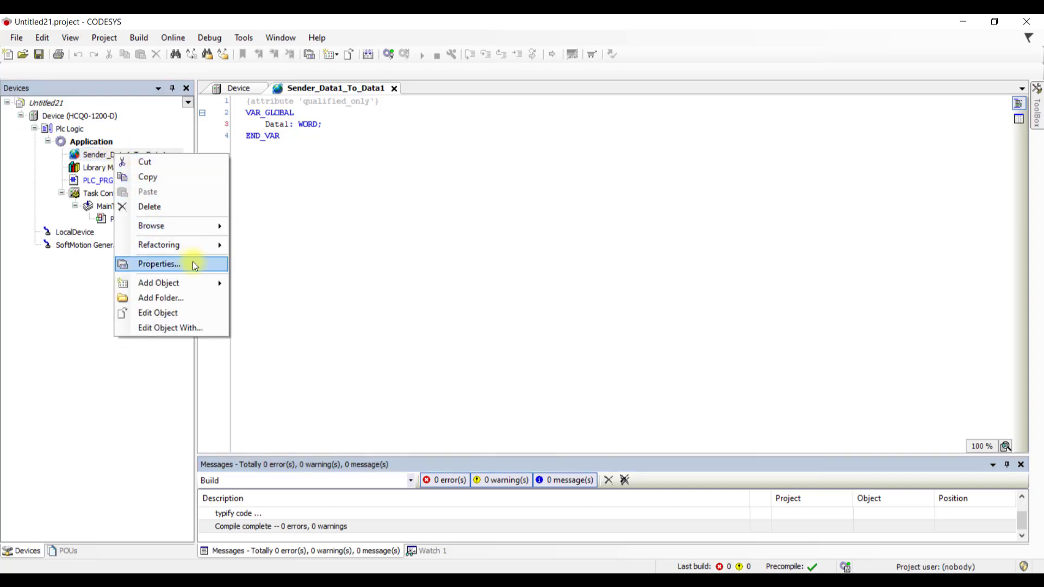
{"action": "left_click", "coordinate": [195, 264]}
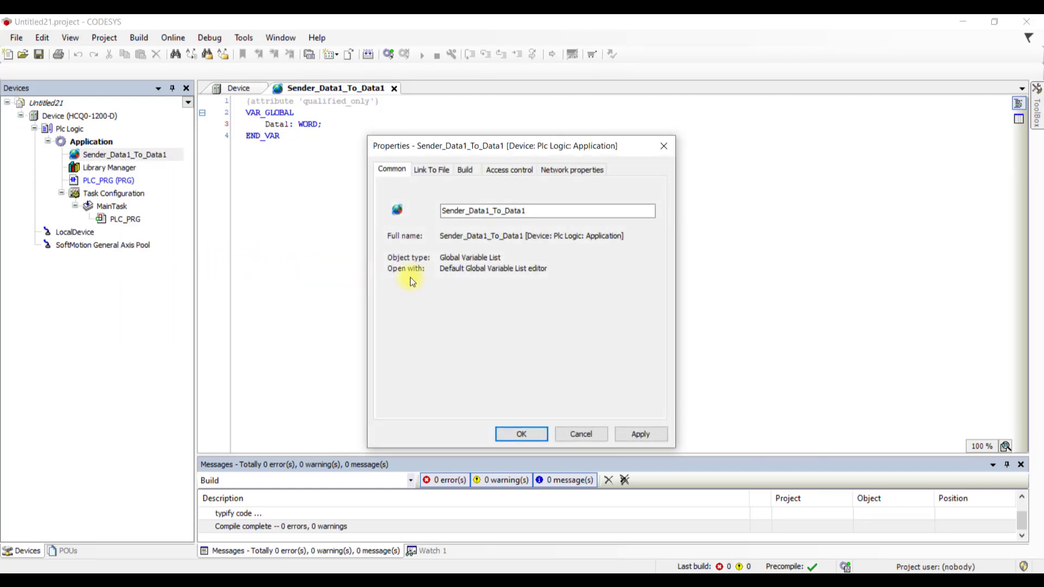
{"action": "left_click", "coordinate": [465, 170]}
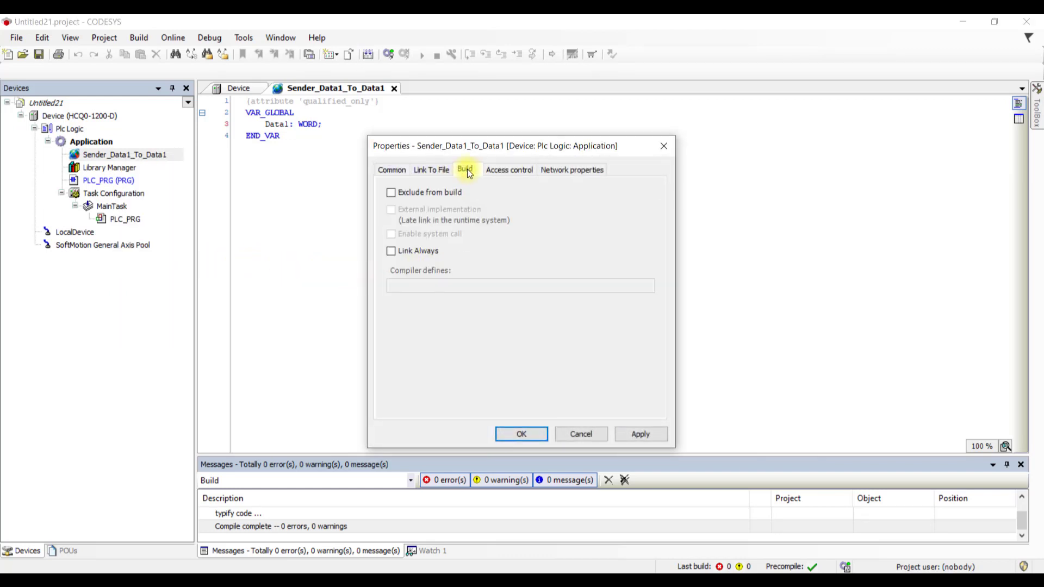
{"action": "left_click", "coordinate": [425, 253]}
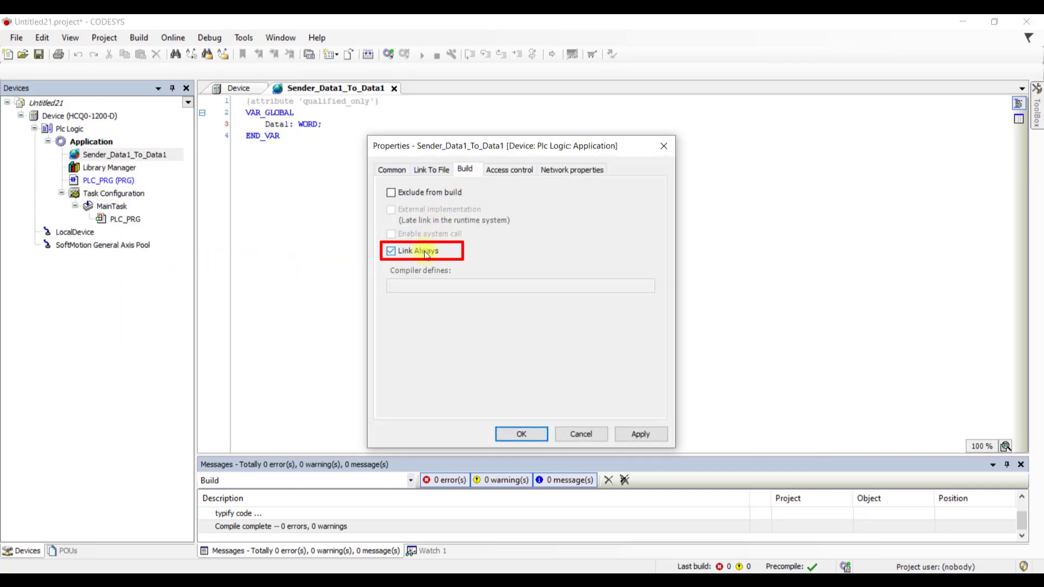
- Link the list to export file Senderv2.gvl before compile and apply the properties
{"action": "left_click", "coordinate": [428, 171]}
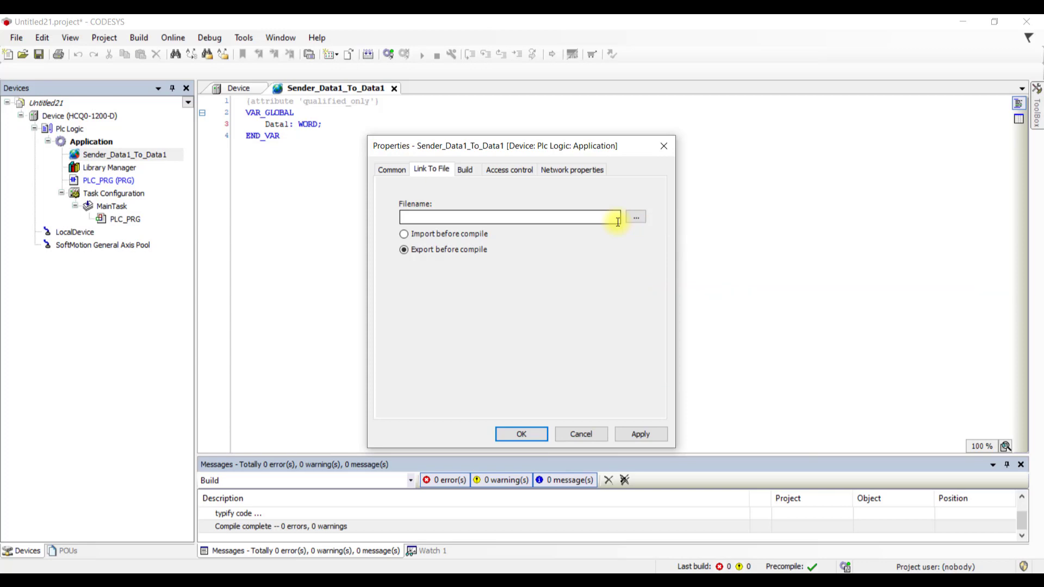
{"action": "left_click", "coordinate": [636, 217]}
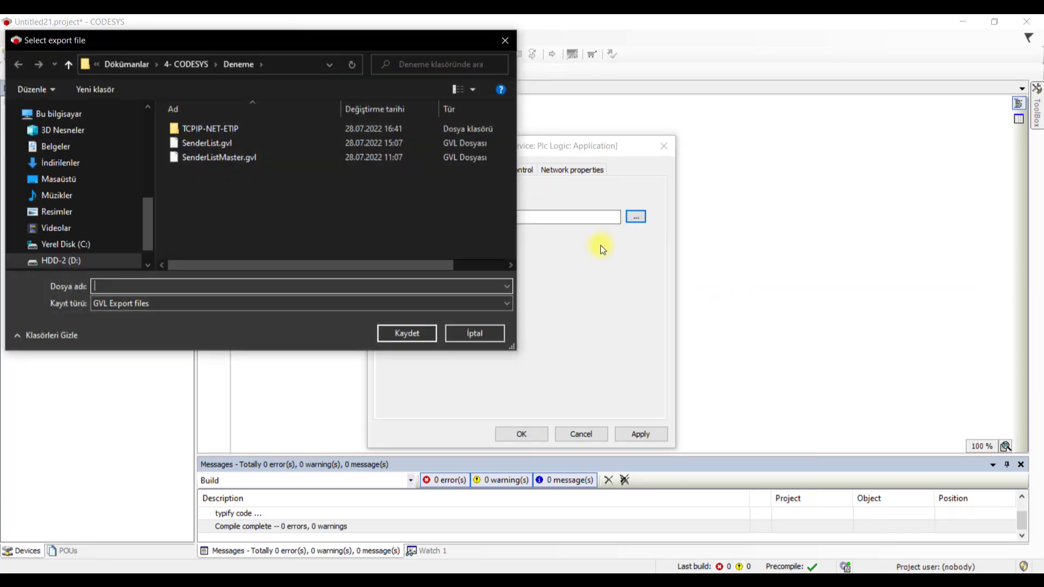
{"action": "type", "text": "s"}
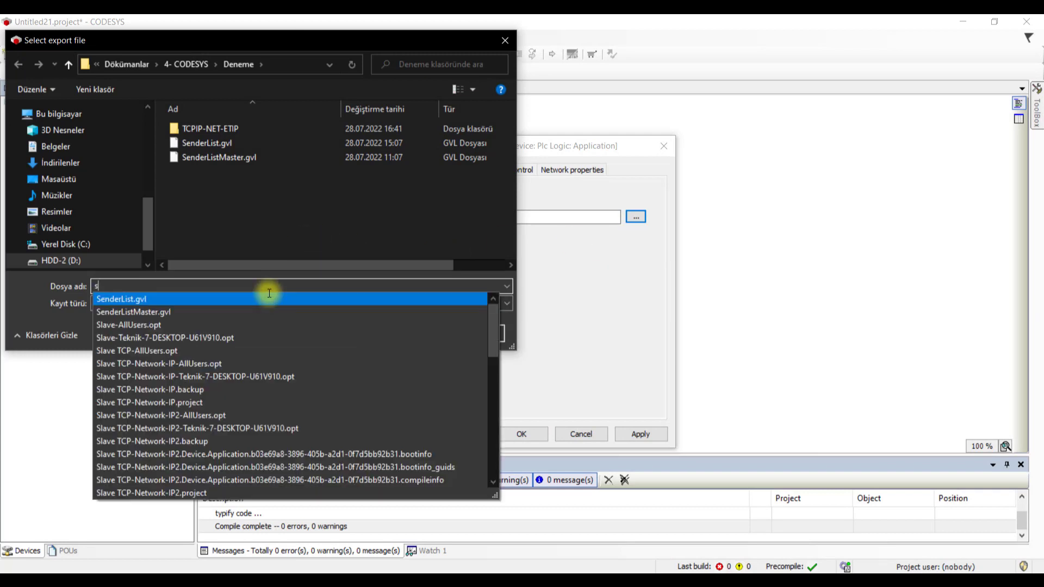
{"action": "key", "text": "BackSpace"}
{"action": "type", "text": "Se"}
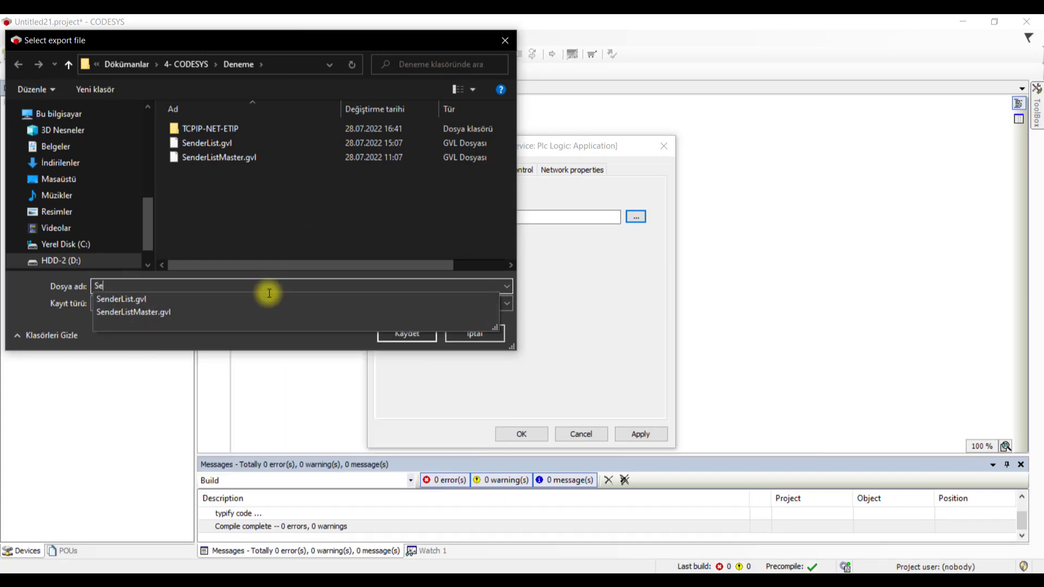
{"action": "type", "text": "nderv"}
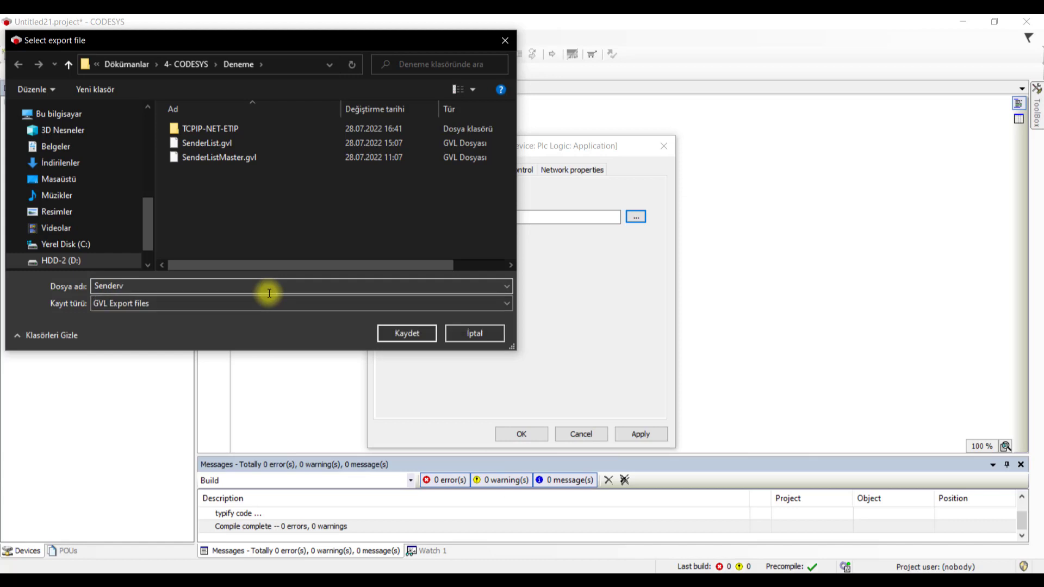
{"action": "type", "text": "2"}
{"action": "key", "text": "Return"}
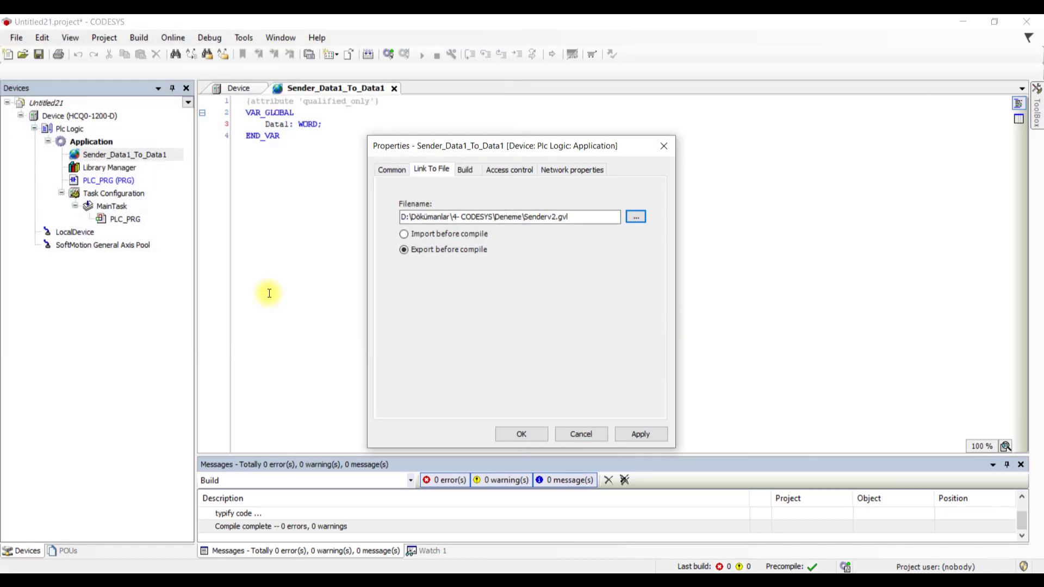
{"action": "left_click", "coordinate": [642, 433]}
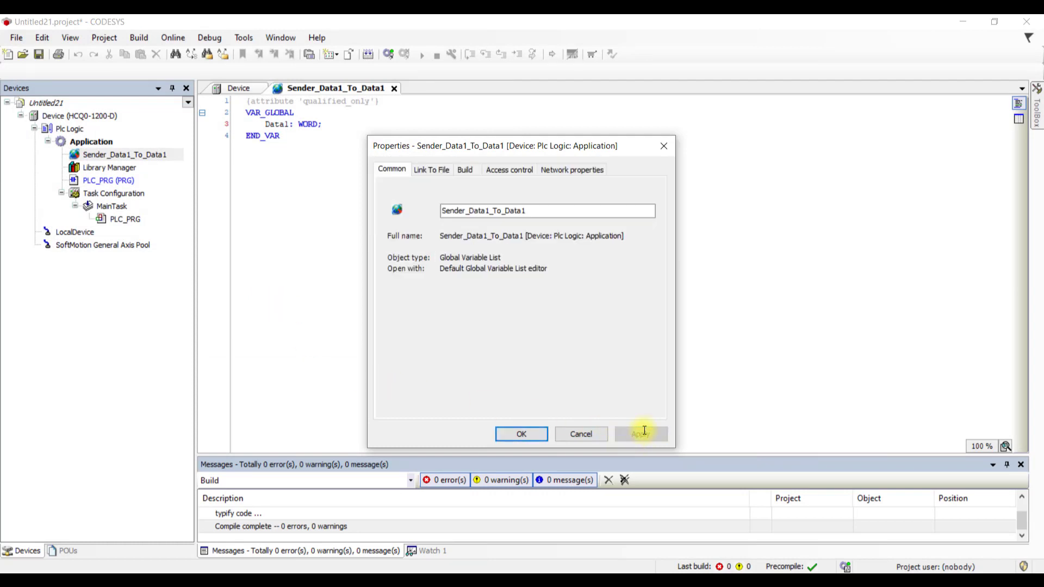
{"action": "left_click", "coordinate": [523, 434]}
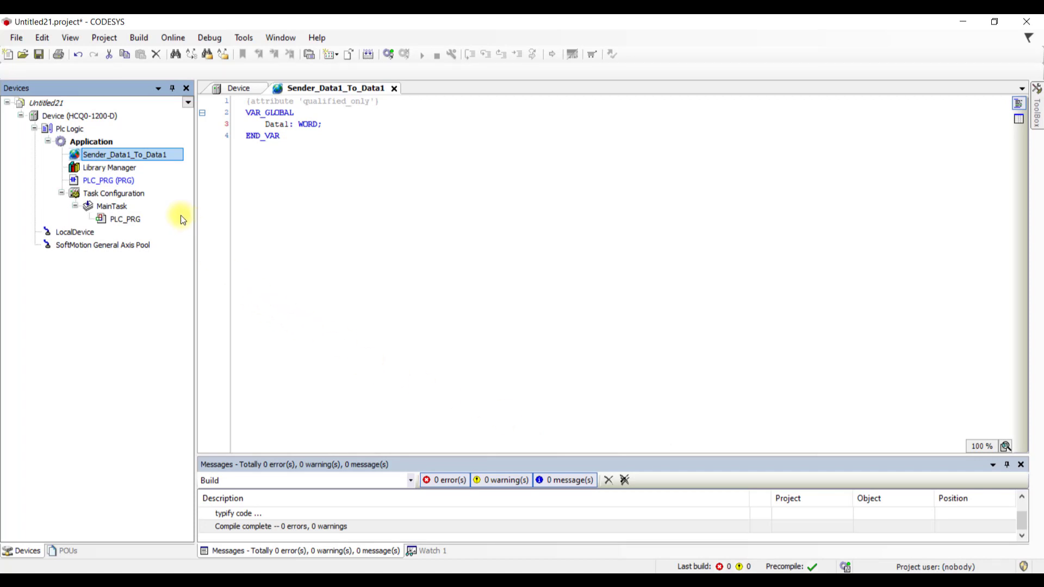
- Save the project as Senderv2.project in the Deneme folder
{"action": "left_click", "coordinate": [23, 39]}
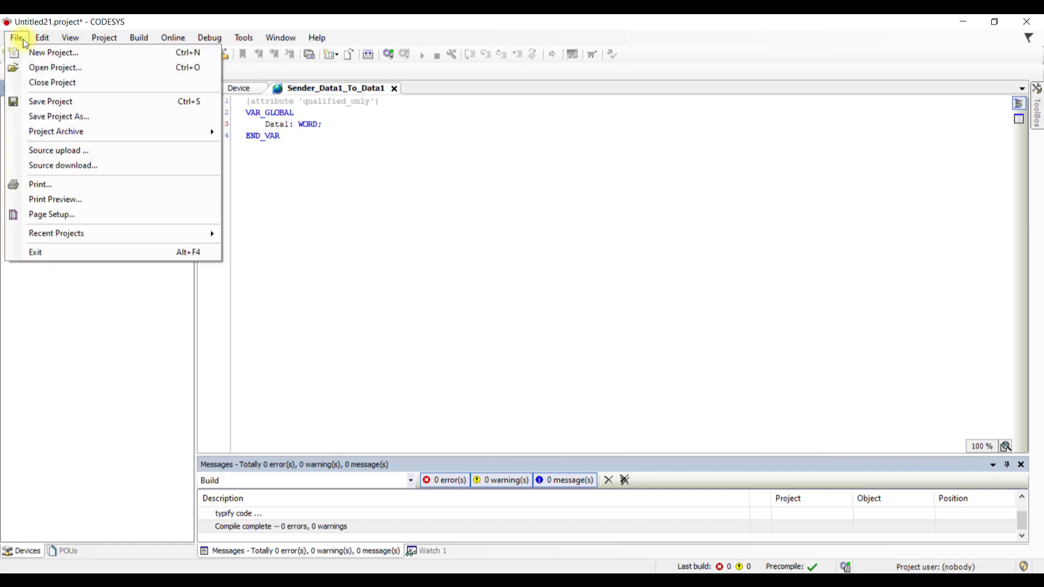
{"action": "left_click", "coordinate": [72, 117]}
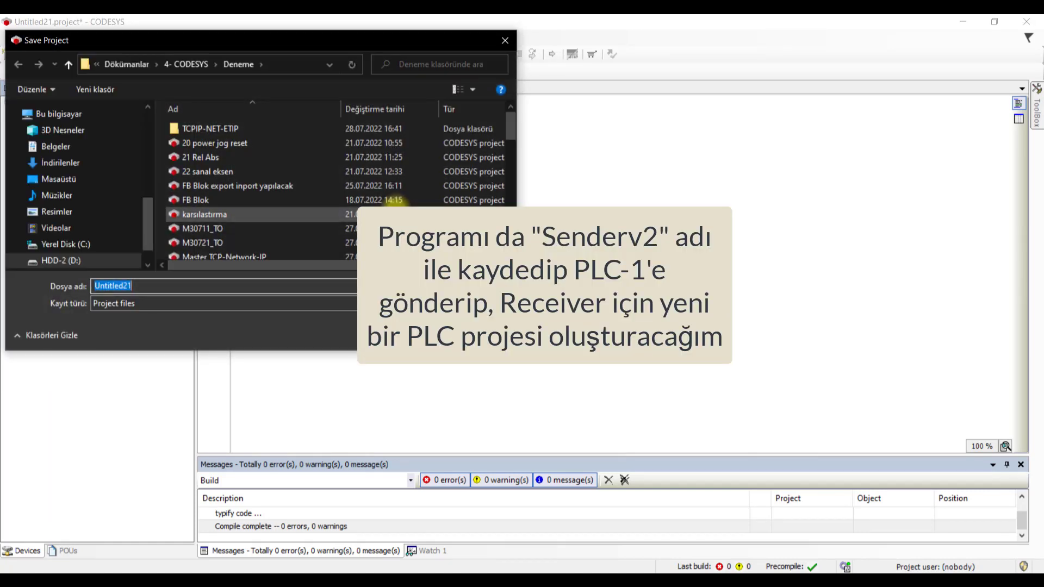
{"action": "type", "text": "Senderv2"}
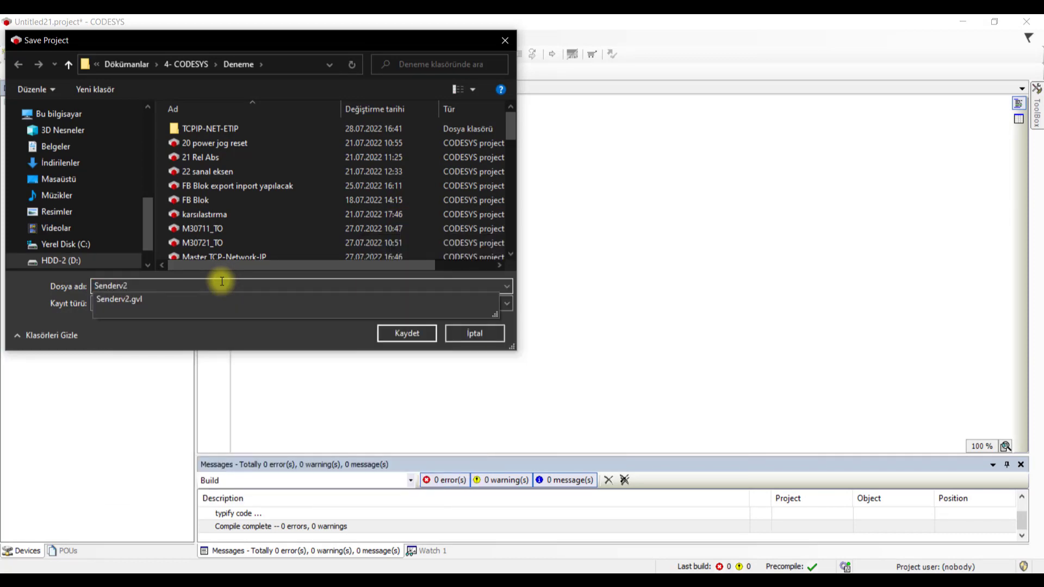
{"action": "key", "text": "Return"}
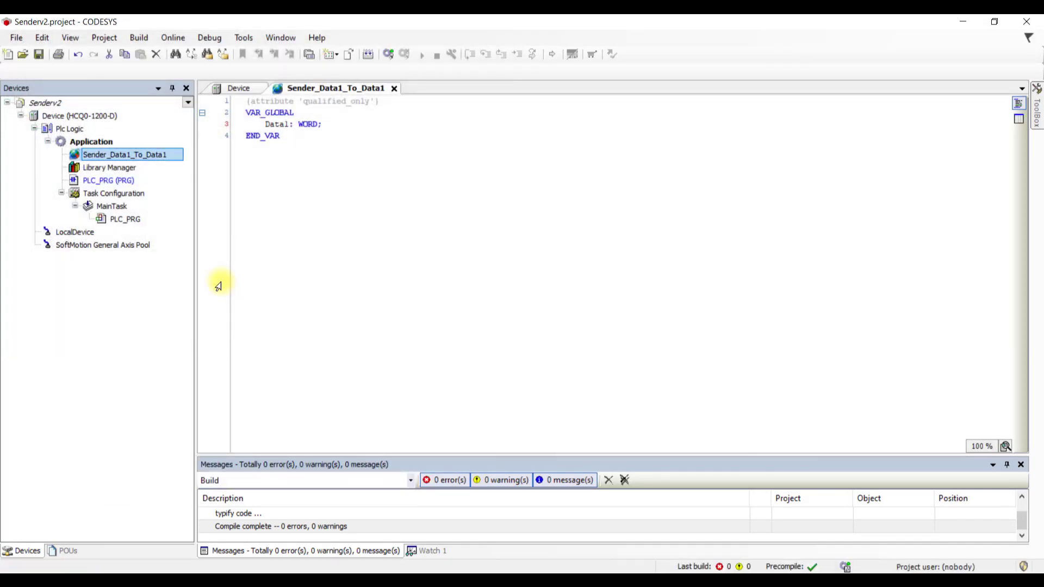
- Build Senderv2, log in replacing the PLC application, start it, and close the list editor
{"action": "left_click", "coordinate": [370, 54]}
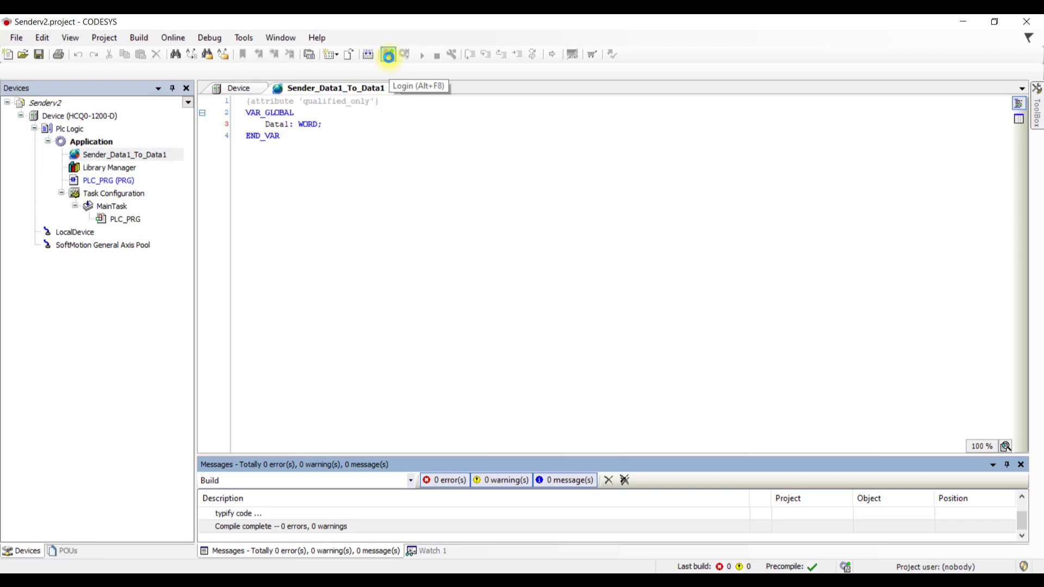
{"action": "left_click", "coordinate": [388, 54]}
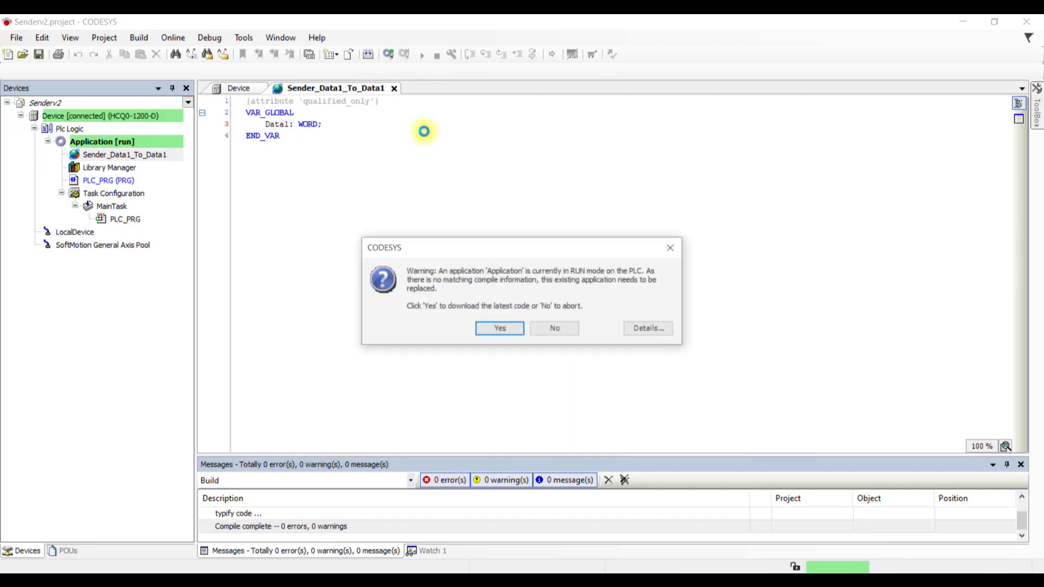
{"action": "left_click", "coordinate": [508, 327]}
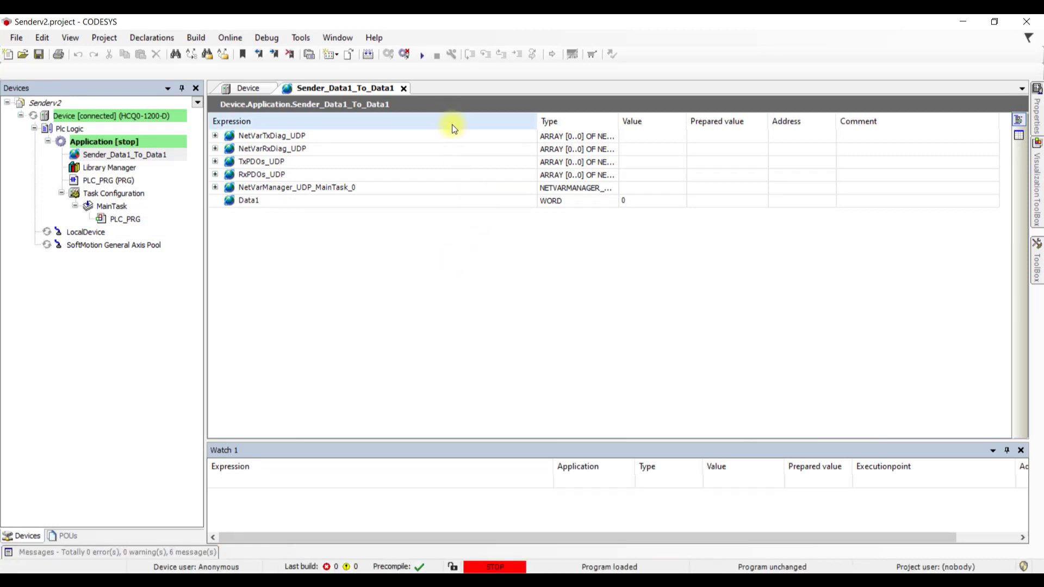
{"action": "left_click", "coordinate": [426, 57]}
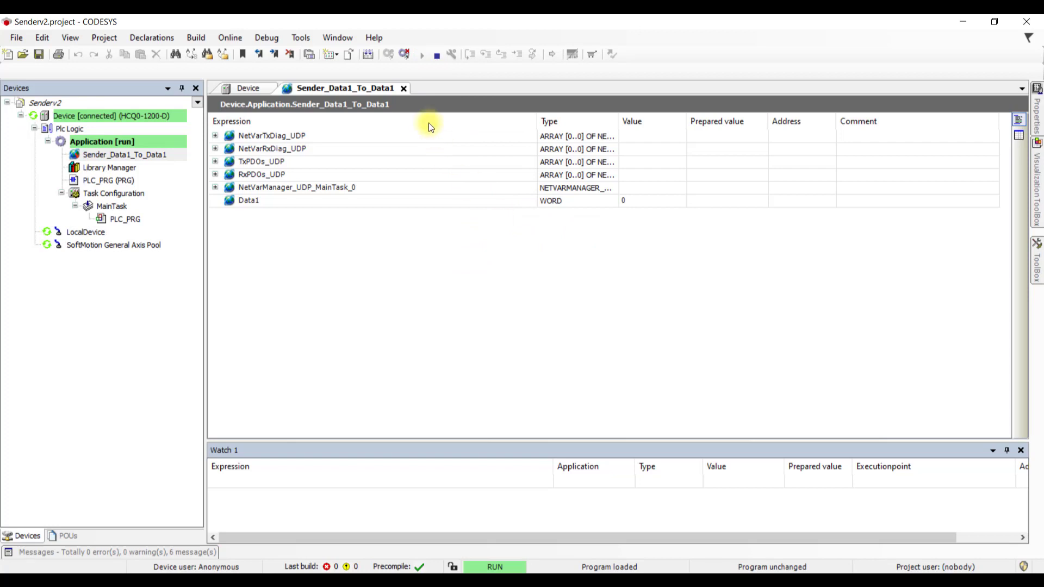
{"action": "left_click", "coordinate": [404, 88]}
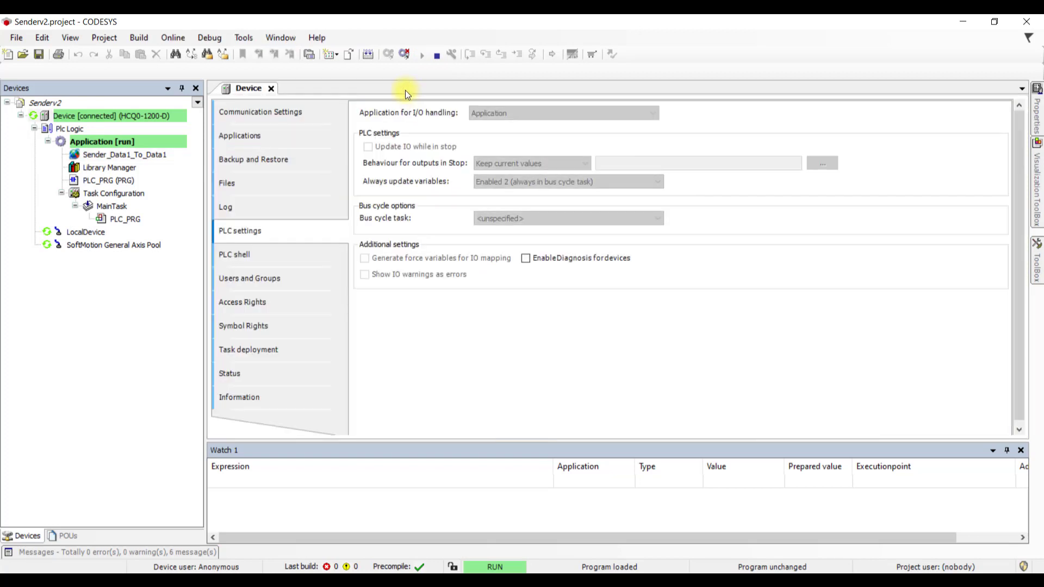
- Add Sender_Data1_To_Data1.Data1 to the Watch 1 list via the Input Assistant
{"action": "left_click", "coordinate": [73, 39]}
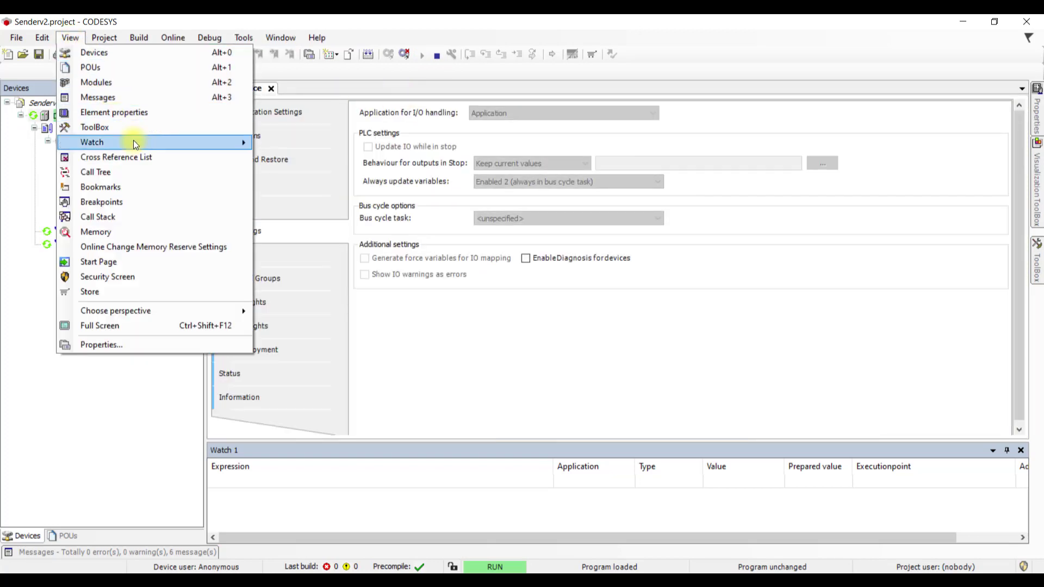
{"action": "mouse_move", "coordinate": [136, 143]}
{"action": "left_click", "coordinate": [304, 143]}
{"action": "left_click", "coordinate": [325, 480]}
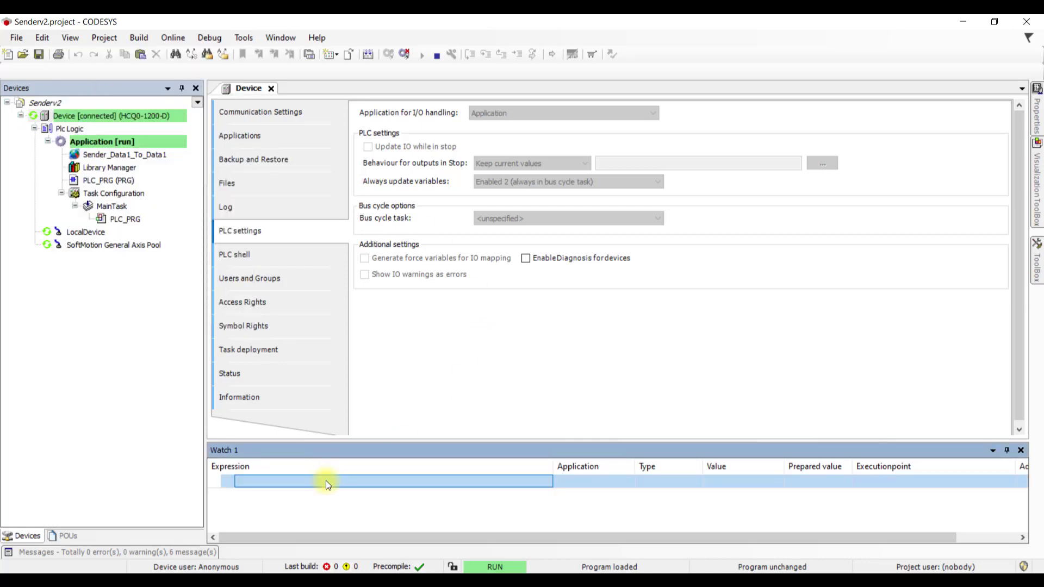
{"action": "left_click", "coordinate": [544, 482]}
{"action": "left_click", "coordinate": [405, 130]}
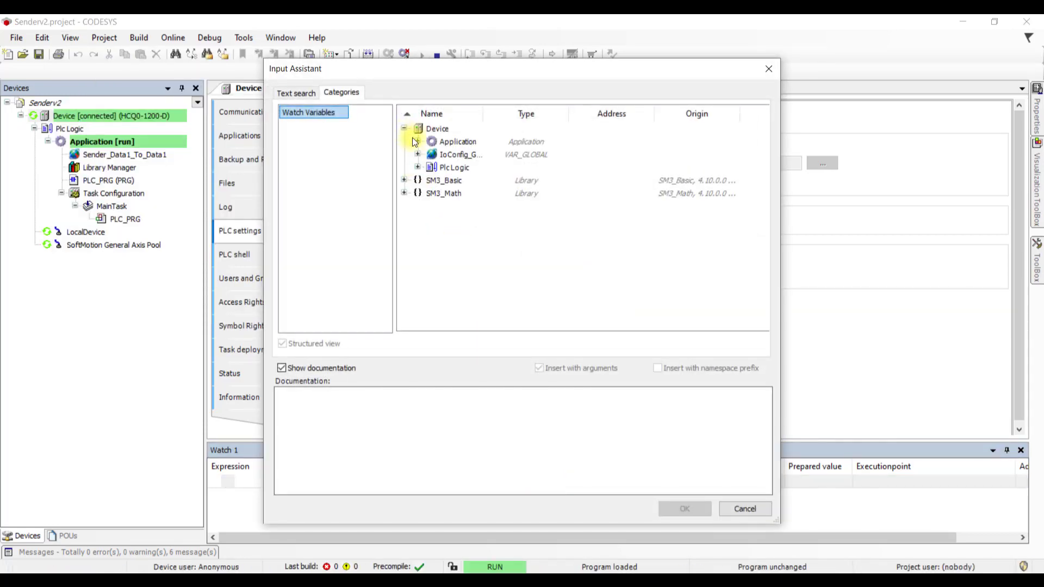
{"action": "left_click", "coordinate": [418, 143]}
{"action": "left_click", "coordinate": [431, 154]}
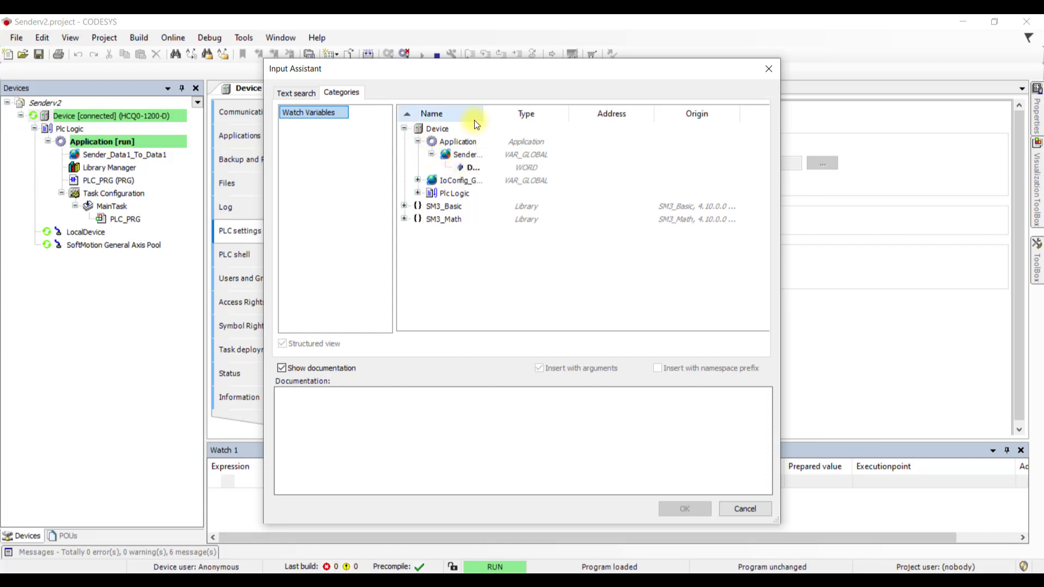
{"action": "left_click_drag", "start_coordinate": [483, 111], "coordinate": [555, 127]}
{"action": "left_click", "coordinate": [503, 168]}
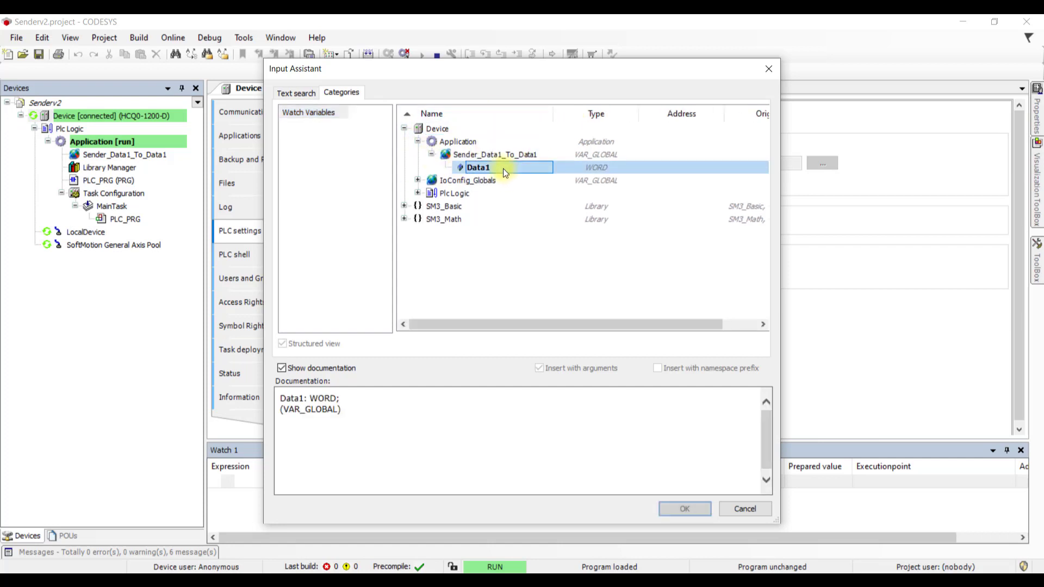
{"action": "left_click", "coordinate": [685, 508]}
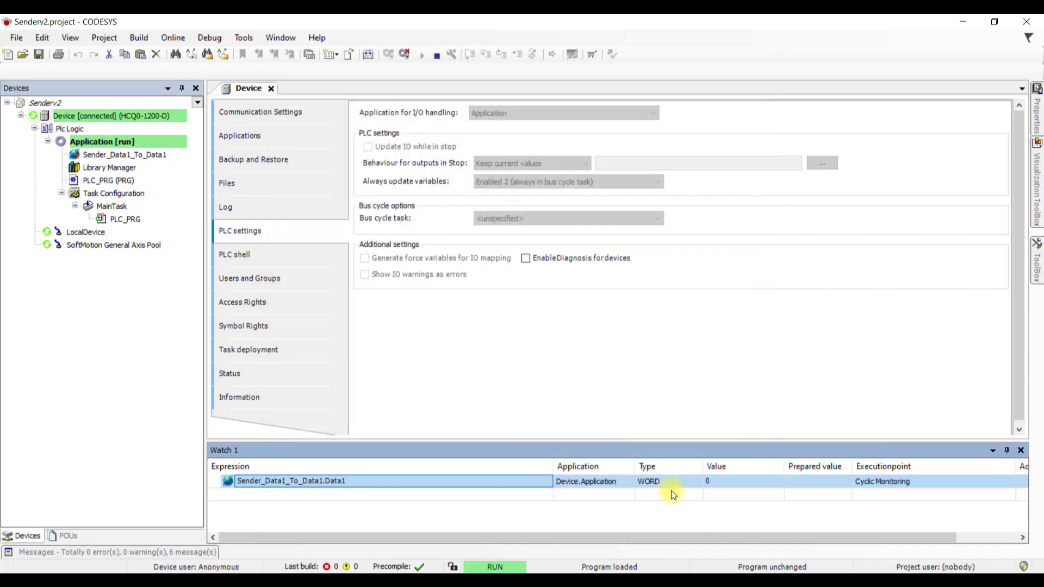
{"action": "left_click", "coordinate": [400, 573]}
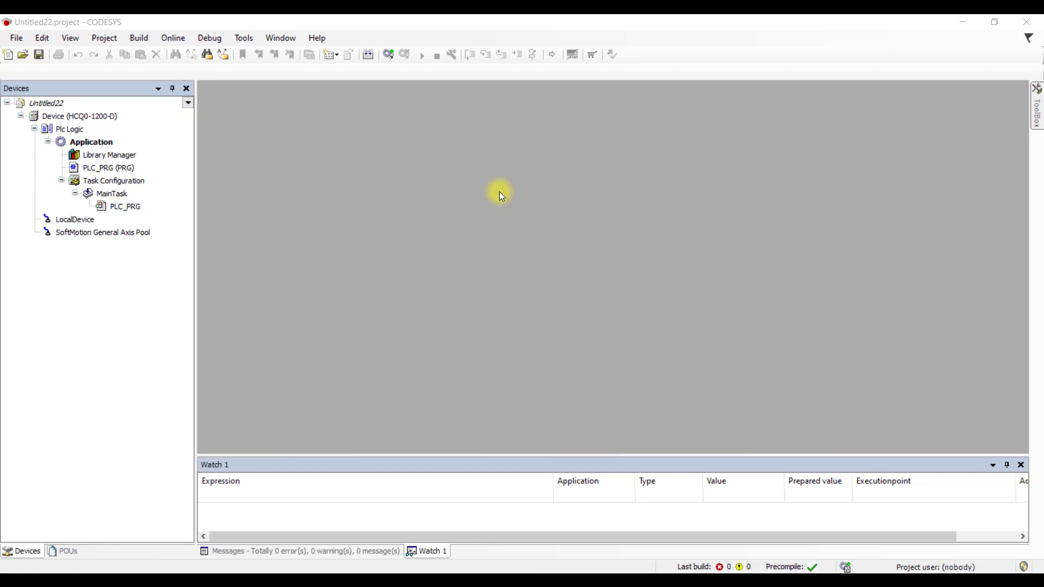
- Scan the network and connect the device to controller HCQ0-1200D-2
{"action": "left_click", "coordinate": [69, 116]}
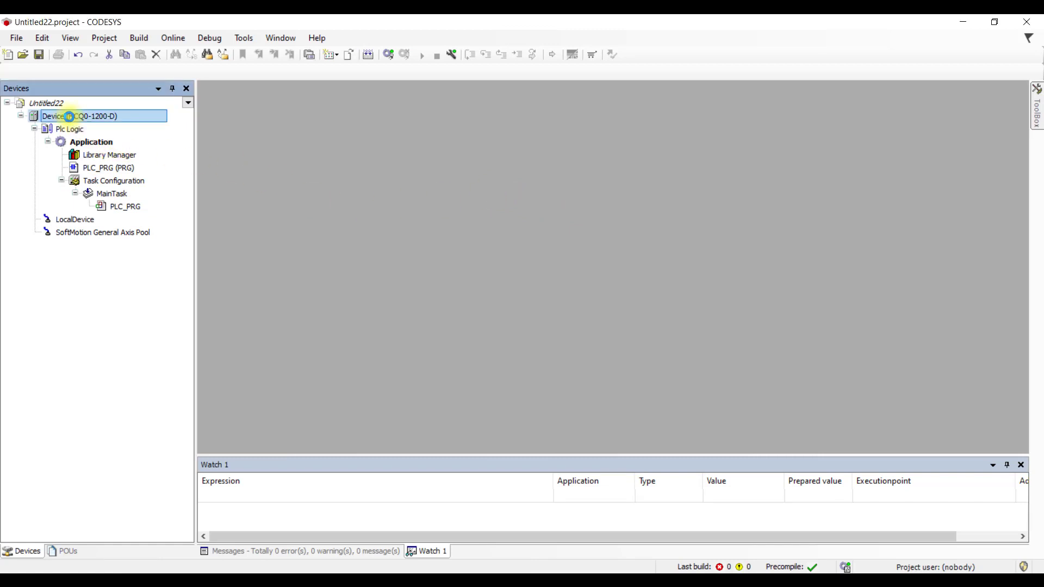
{"action": "double_click", "coordinate": [69, 115]}
{"action": "left_click", "coordinate": [356, 112]}
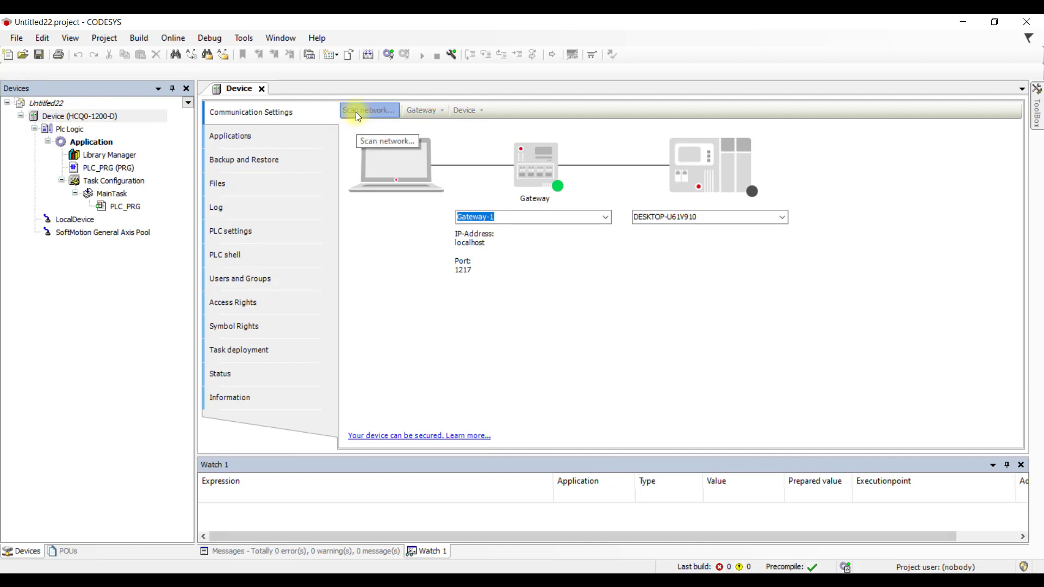
{"action": "left_click", "coordinate": [397, 215]}
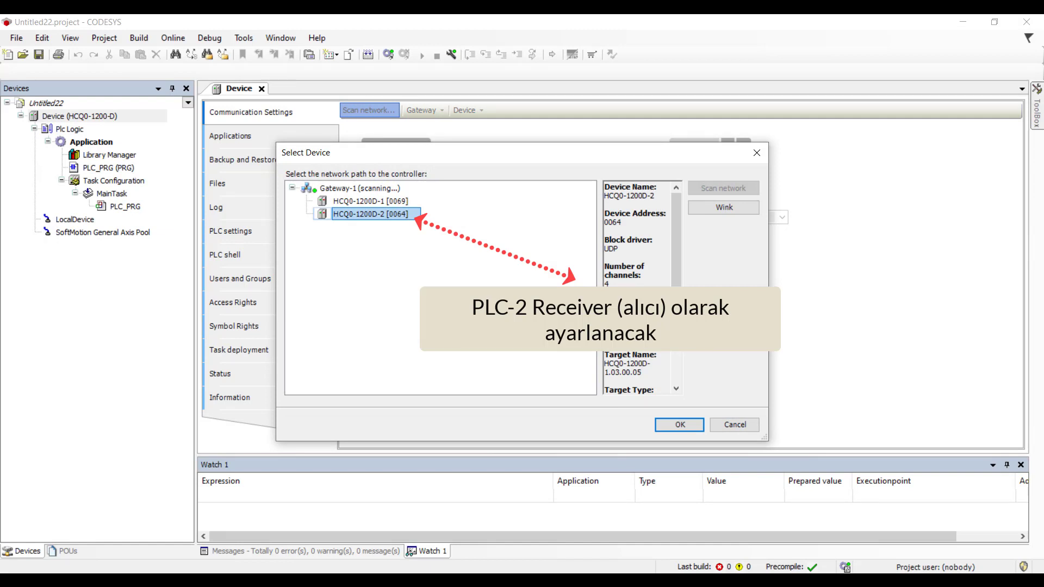
{"action": "left_click", "coordinate": [677, 427]}
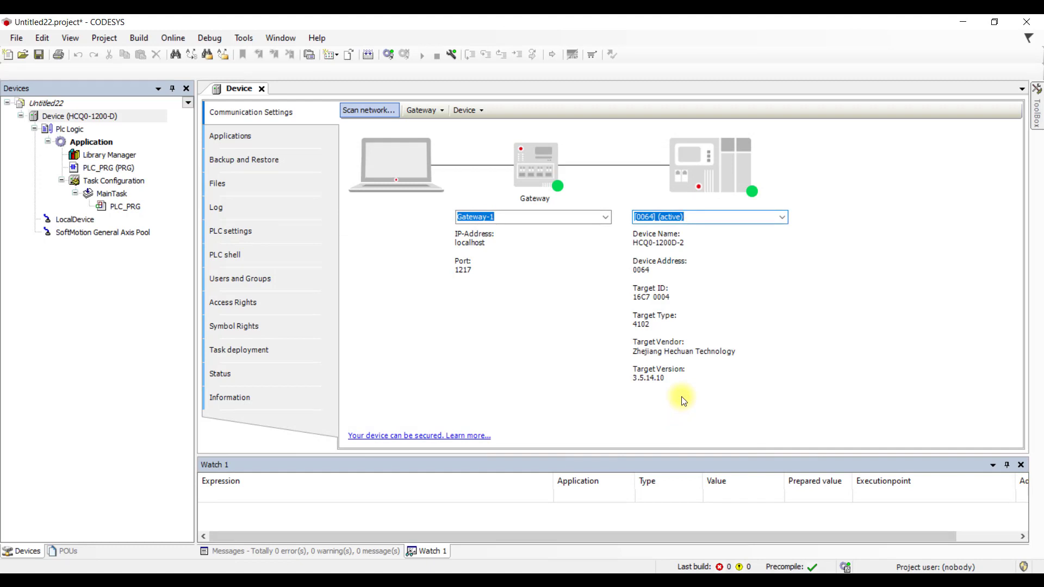
- Set Always update variables to Enabled 2 (always in bus cycle task) in PLC settings
{"action": "left_click", "coordinate": [253, 234]}
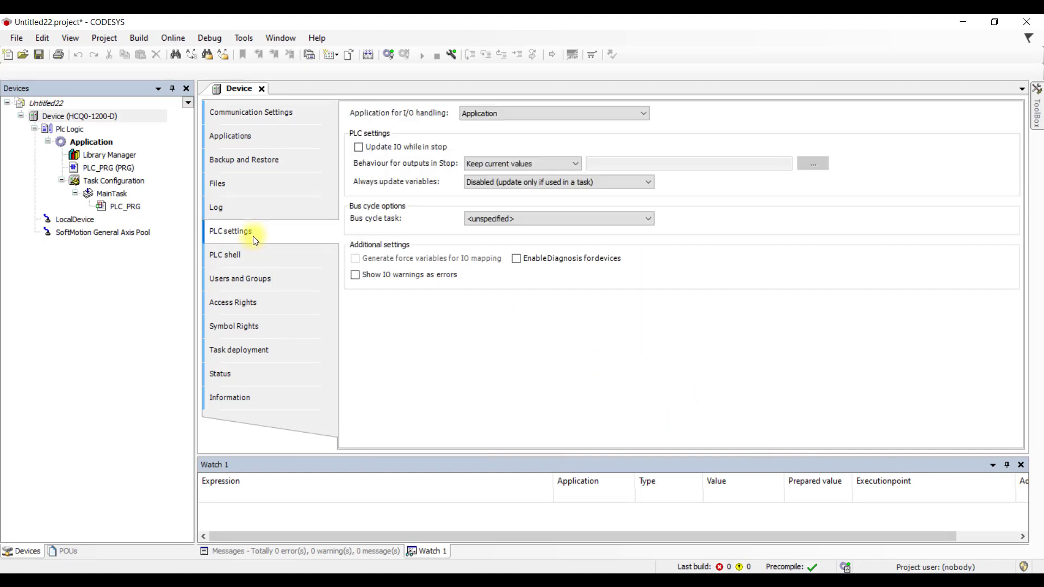
{"action": "left_click", "coordinate": [517, 181]}
{"action": "left_click", "coordinate": [535, 212]}
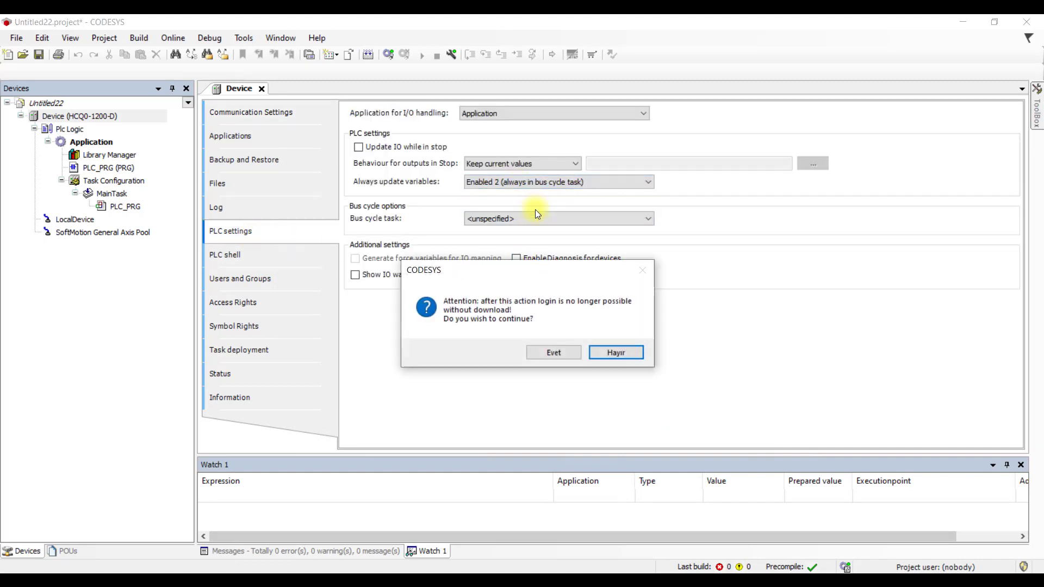
{"action": "left_click", "coordinate": [568, 349]}
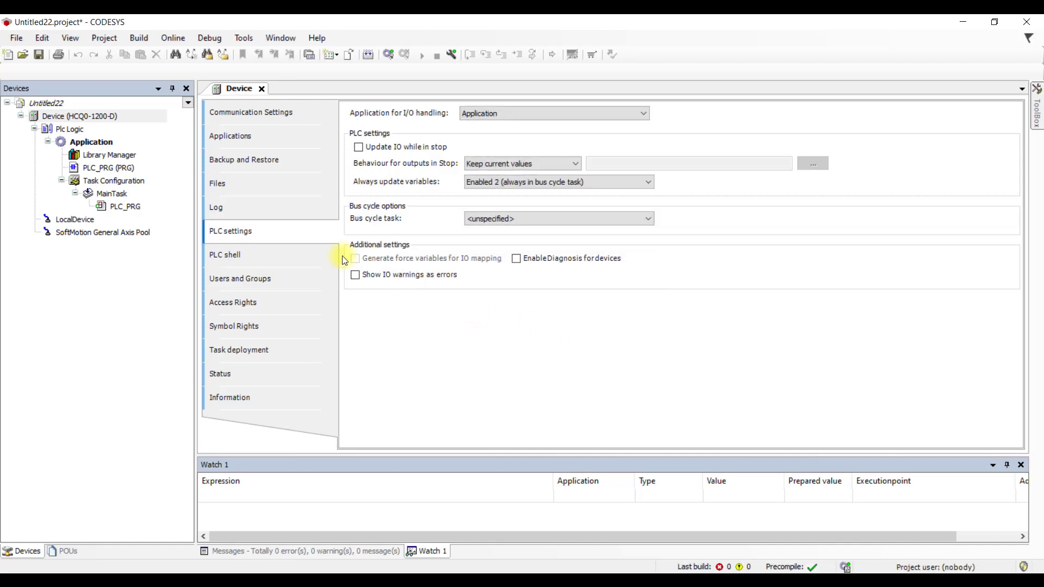
- Create the Receiver_Data1_To_Data1 receiver list under Application from Senderv2.gvl, then select its Data1: WORD line
{"action": "right_click", "coordinate": [105, 145]}
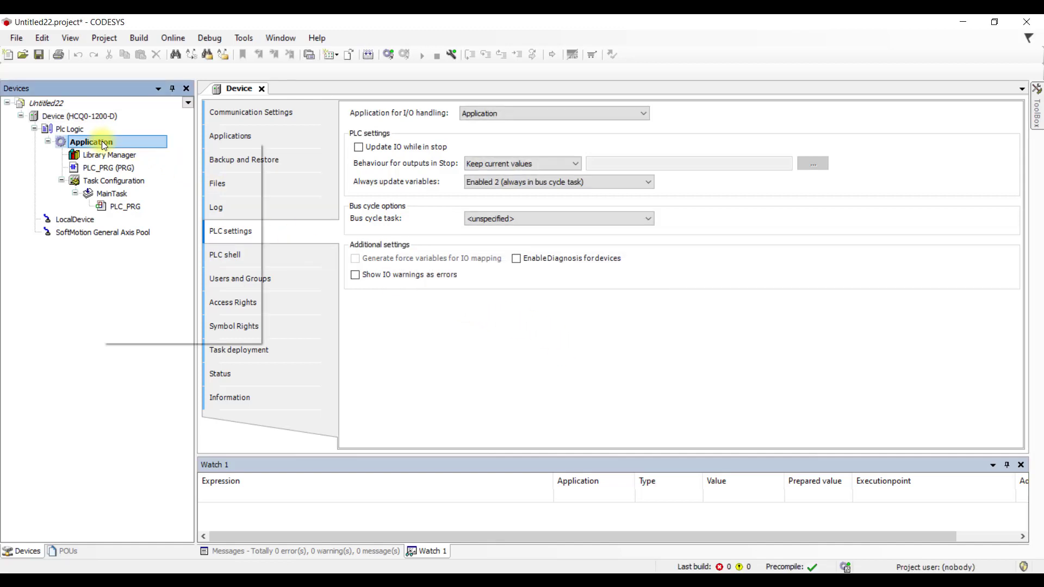
{"action": "mouse_move", "coordinate": [172, 250]}
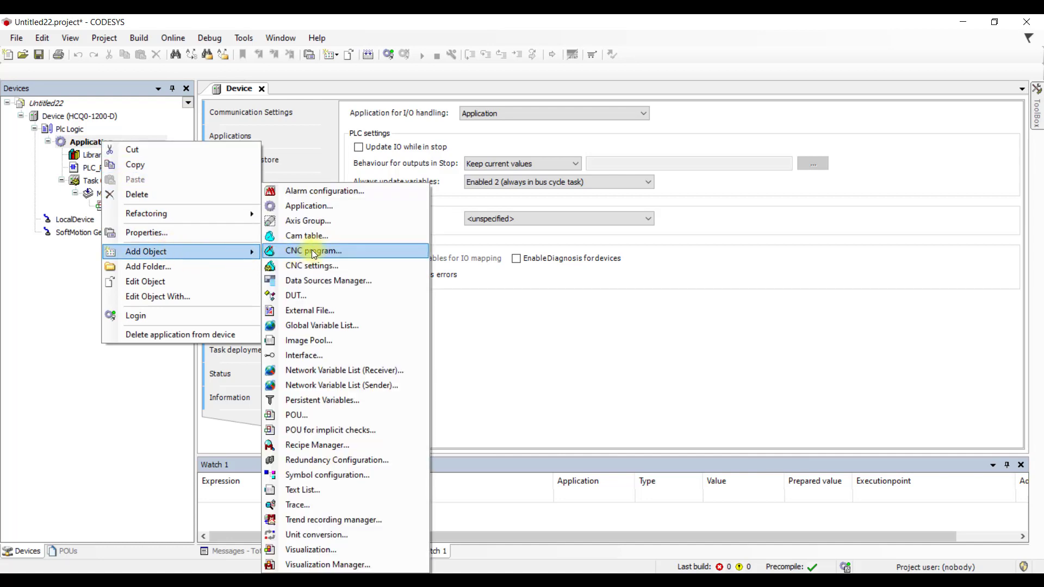
{"action": "left_click", "coordinate": [402, 370]}
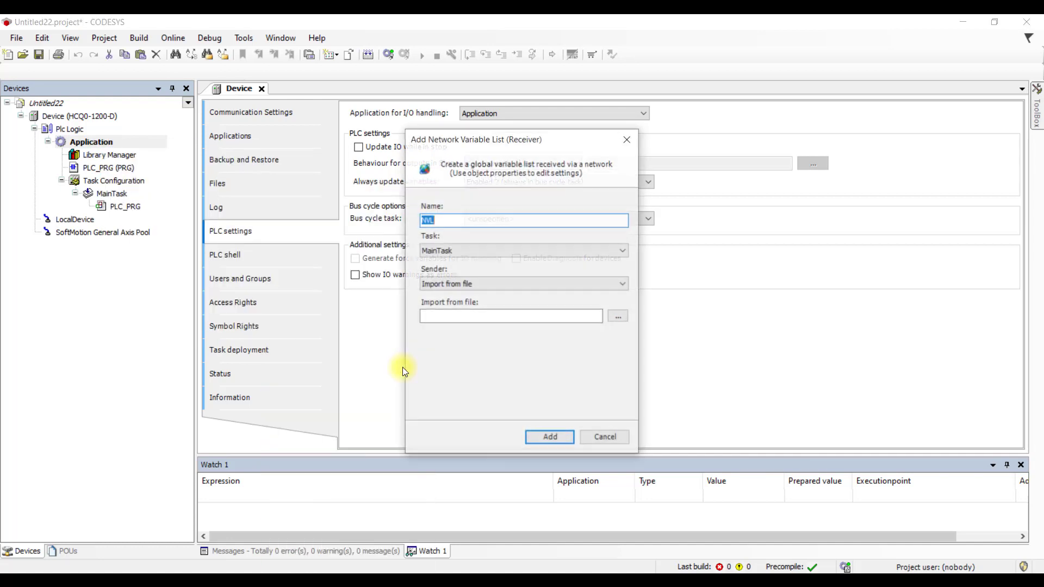
{"action": "type", "text": "Receiver_Data1_To"}
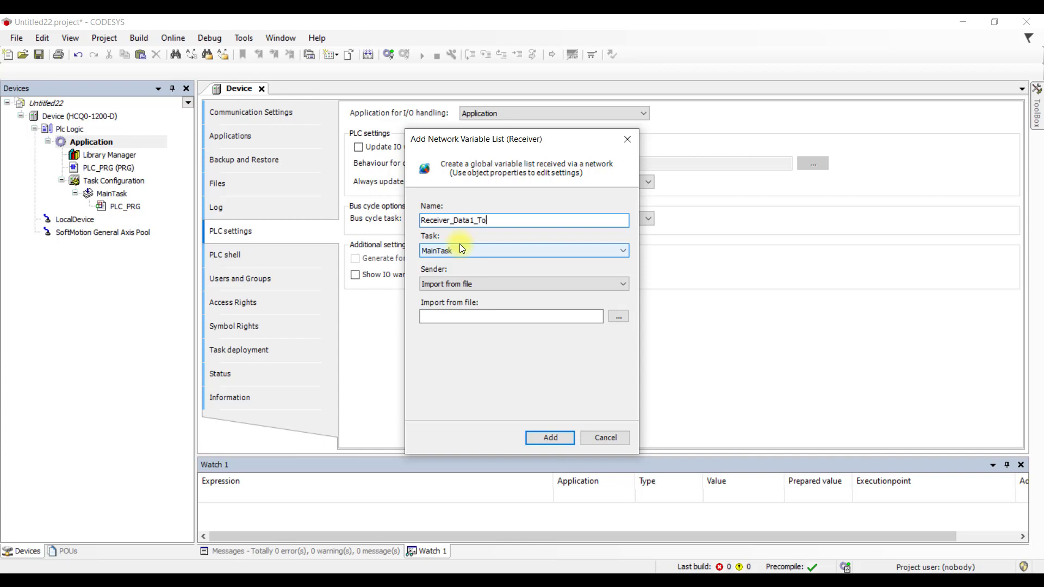
{"action": "type", "text": "_Data1"}
{"action": "left_click", "coordinate": [622, 321]}
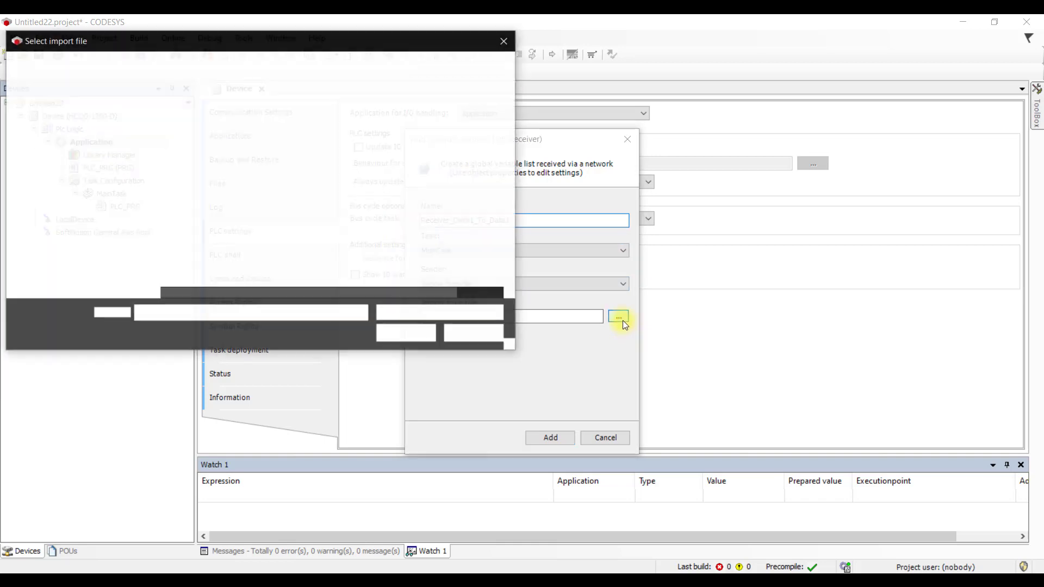
{"action": "left_click", "coordinate": [224, 172]}
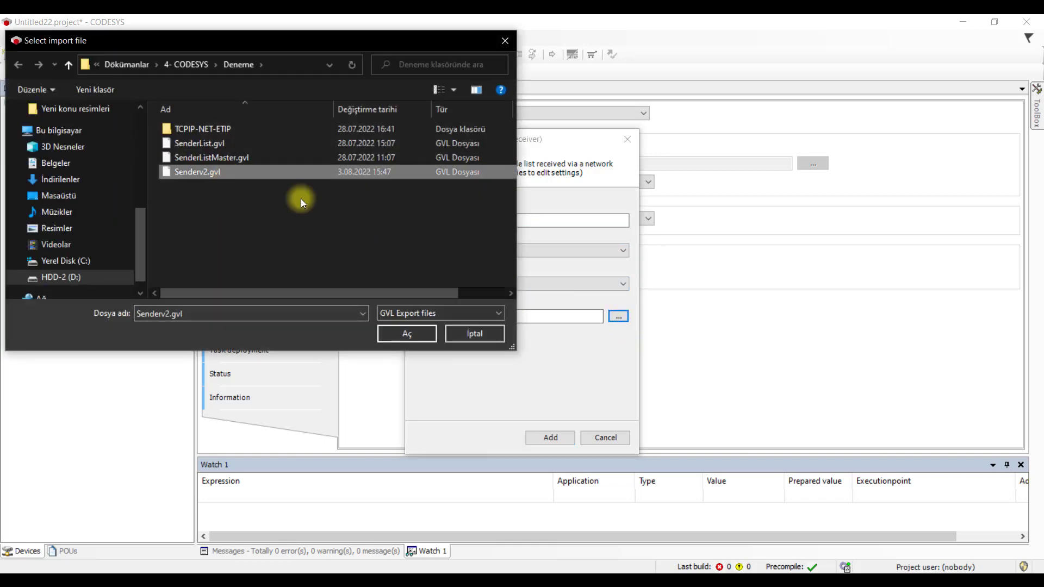
{"action": "left_click", "coordinate": [416, 333]}
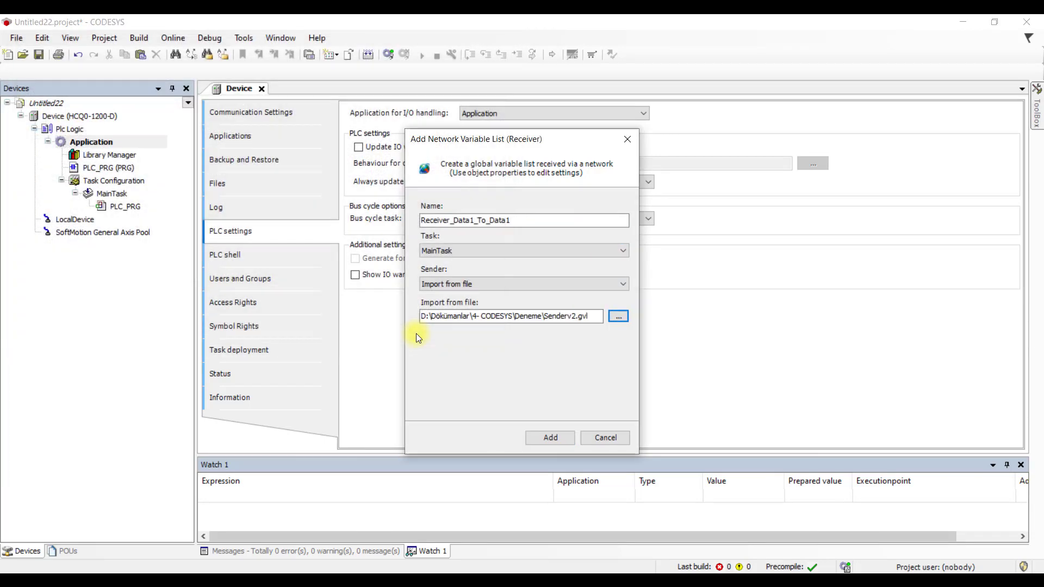
{"action": "left_click", "coordinate": [550, 438]}
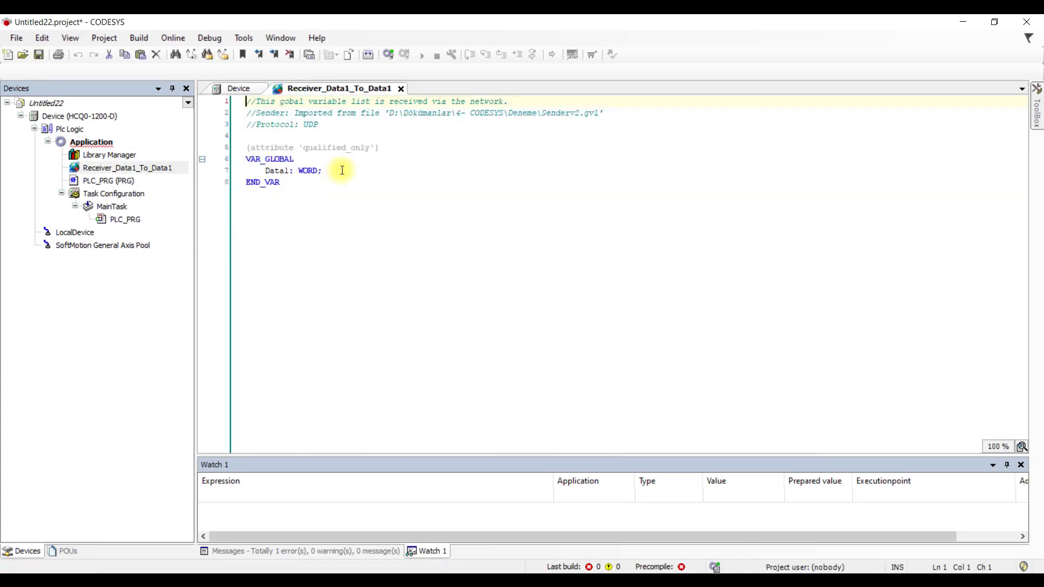
{"action": "left_click_drag", "start_coordinate": [342, 170], "coordinate": [265, 171]}
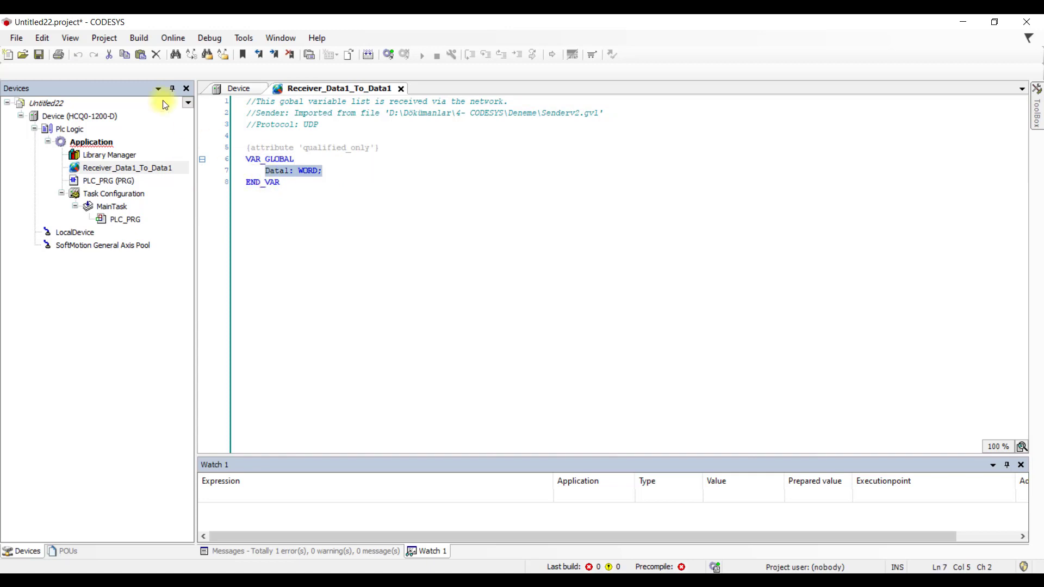
- Save the project under the name Receiverv2, overwriting the existing Receiverv2.project in the Deneme folder
{"action": "left_click", "coordinate": [14, 39]}
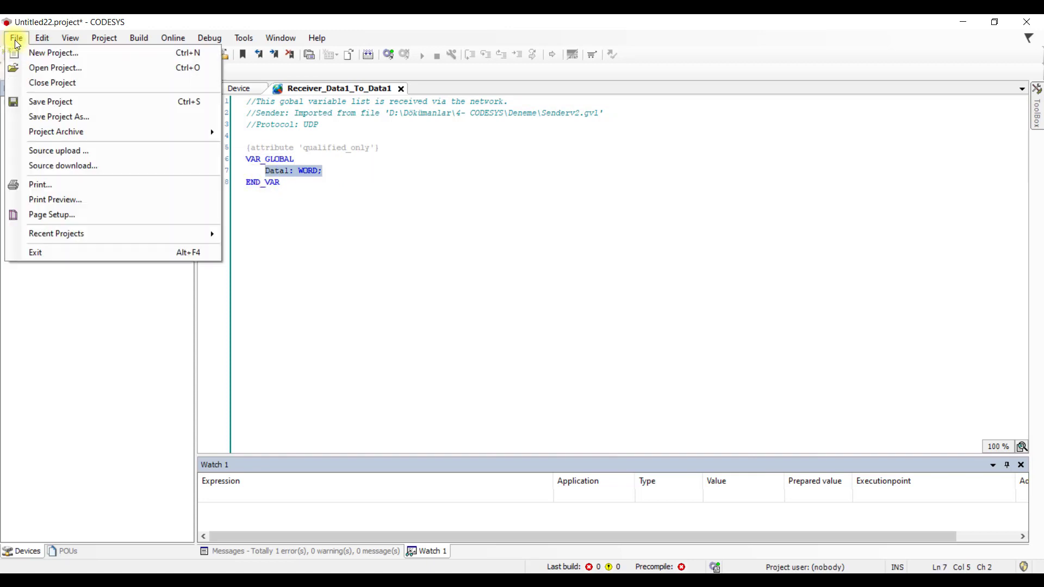
{"action": "left_click", "coordinate": [93, 105]}
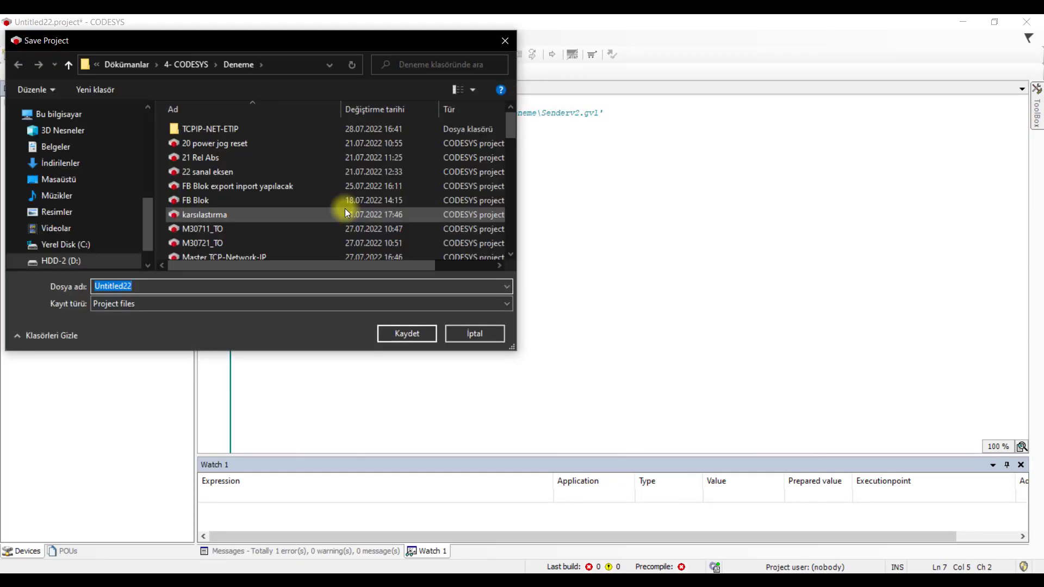
{"action": "key", "text": "BackSpace"}
{"action": "type", "text": "Receiverv2"}
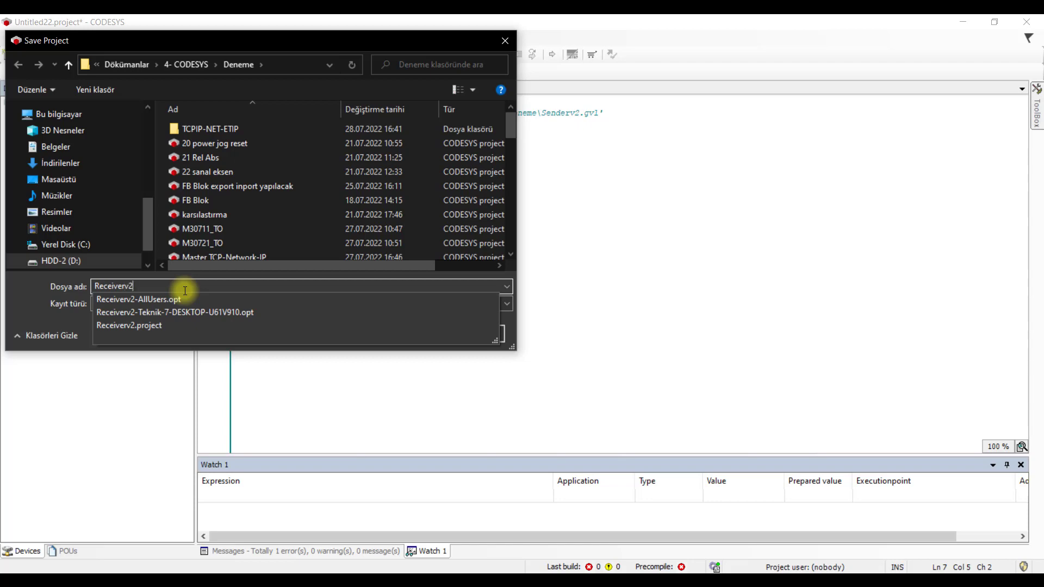
{"action": "key", "text": "Return"}
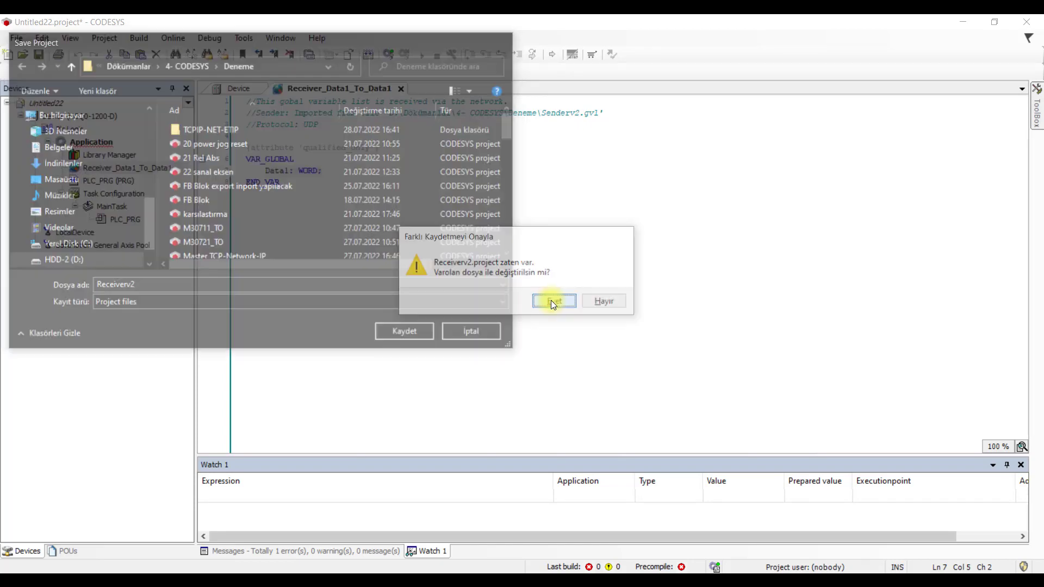
{"action": "left_click", "coordinate": [551, 301]}
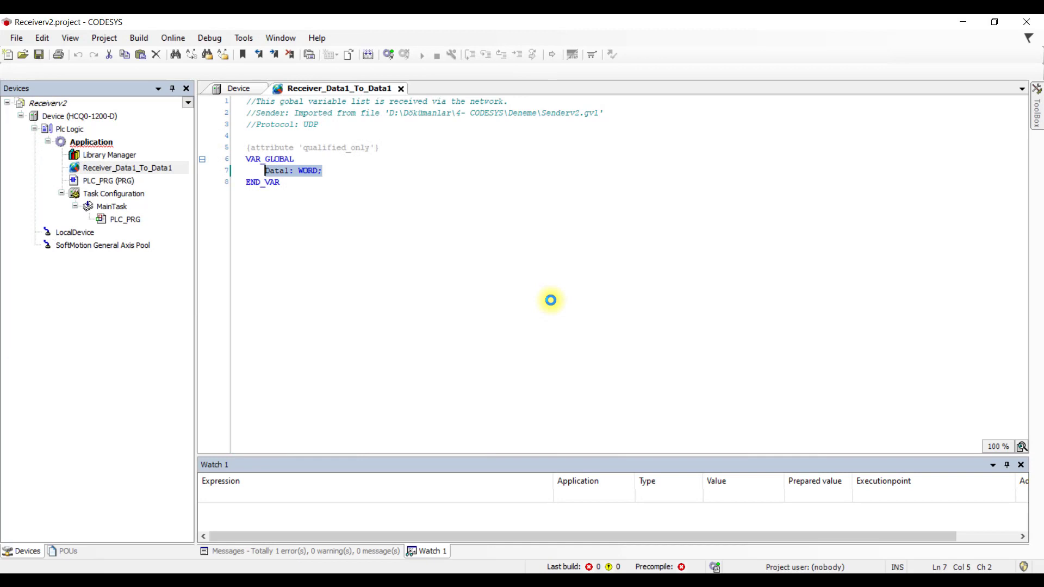
- Build Receiverv2, log in, and download it over the application already on the receiver PLC
{"action": "left_click", "coordinate": [369, 54]}
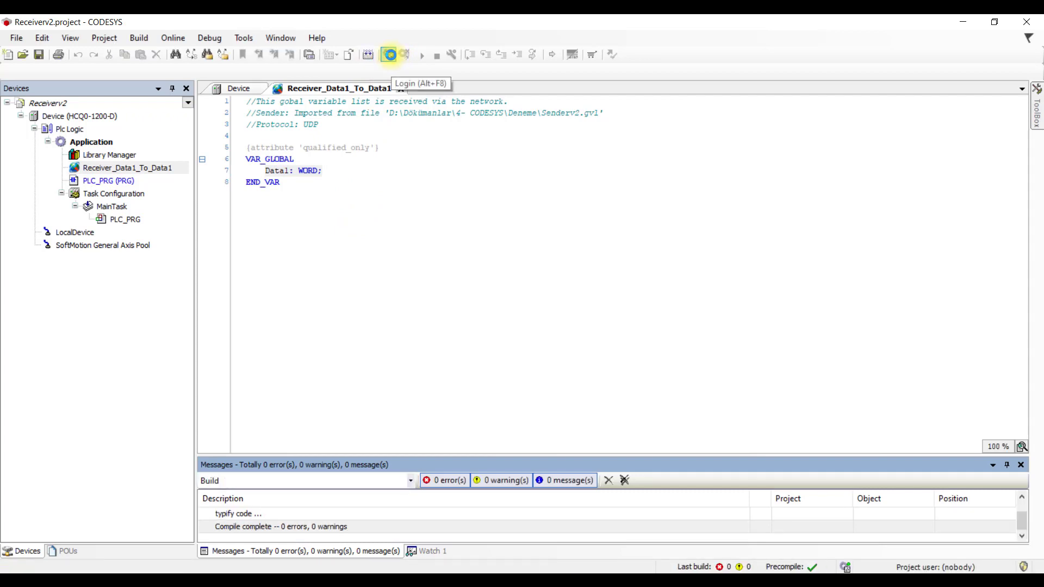
{"action": "left_click", "coordinate": [390, 54]}
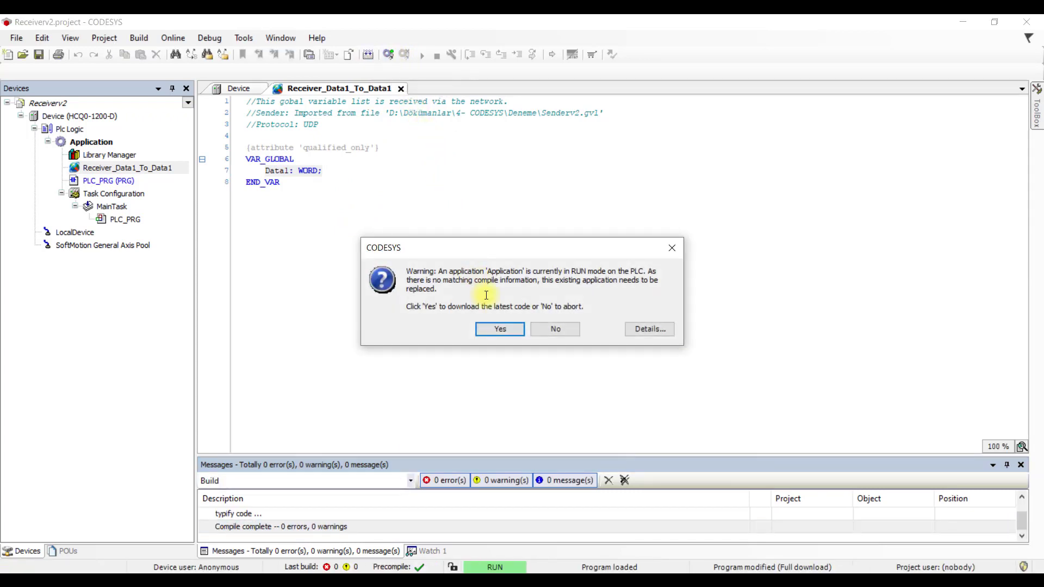
{"action": "left_click", "coordinate": [501, 329]}
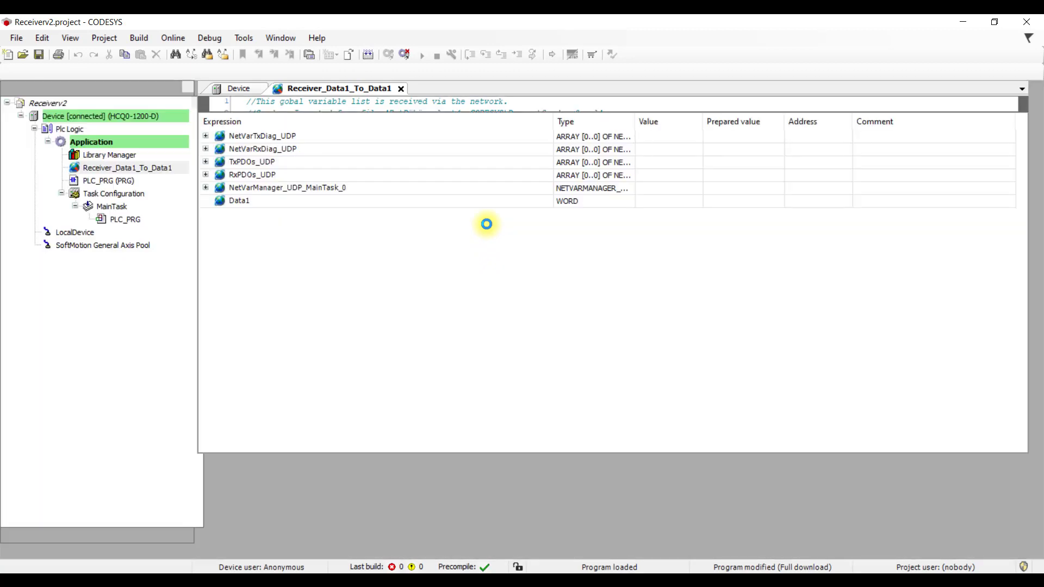
- Put Receiver_Data1_To_Data1.Data1 from Device > Application into the first Watch 1 row
{"action": "left_click", "coordinate": [273, 482]}
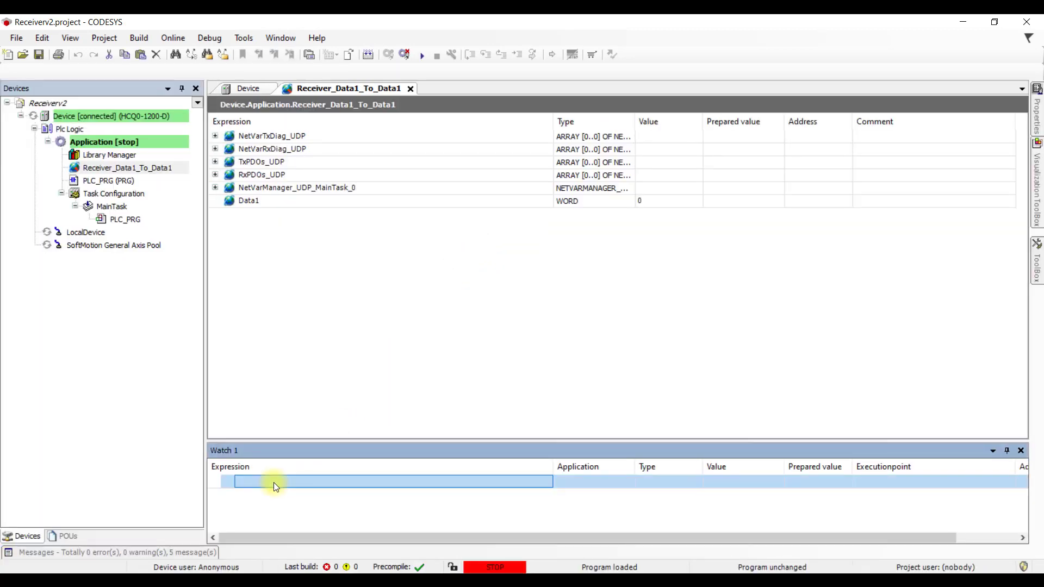
{"action": "left_click", "coordinate": [545, 485]}
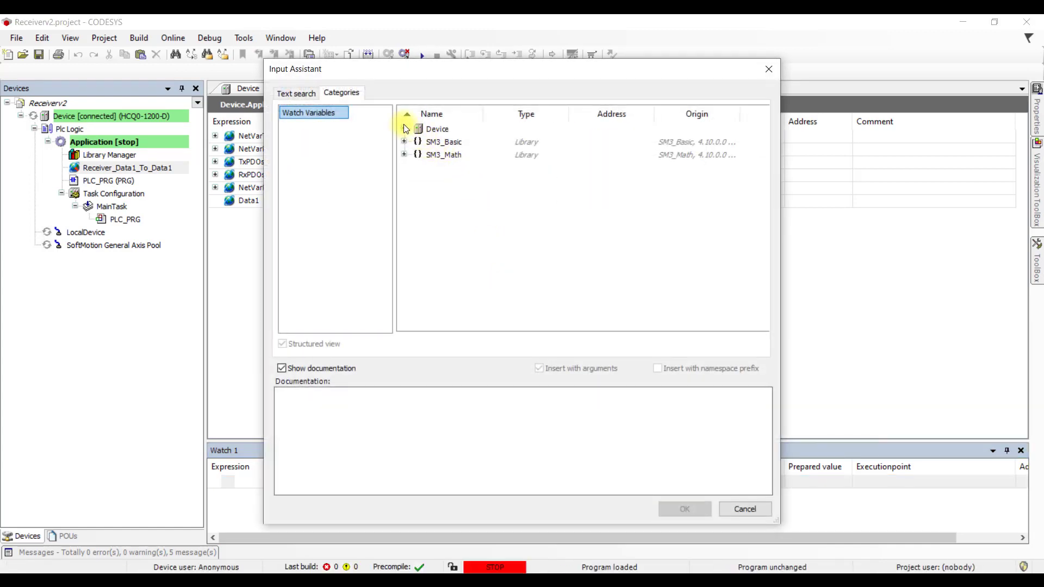
{"action": "left_click", "coordinate": [404, 129]}
{"action": "left_click", "coordinate": [417, 142]}
{"action": "left_click", "coordinate": [431, 154]}
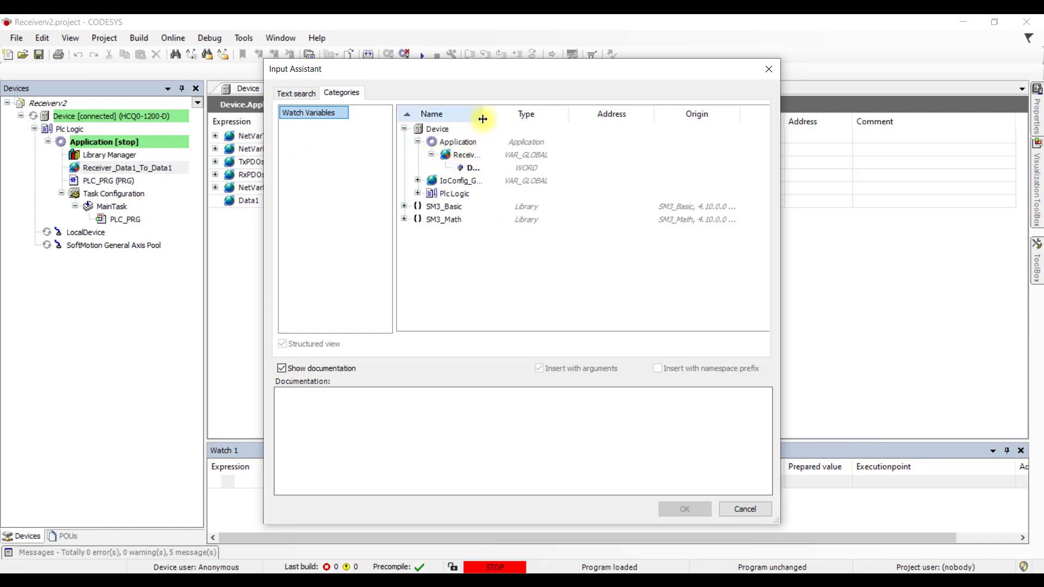
{"action": "left_click_drag", "start_coordinate": [483, 114], "coordinate": [545, 114]}
{"action": "left_click", "coordinate": [506, 168]}
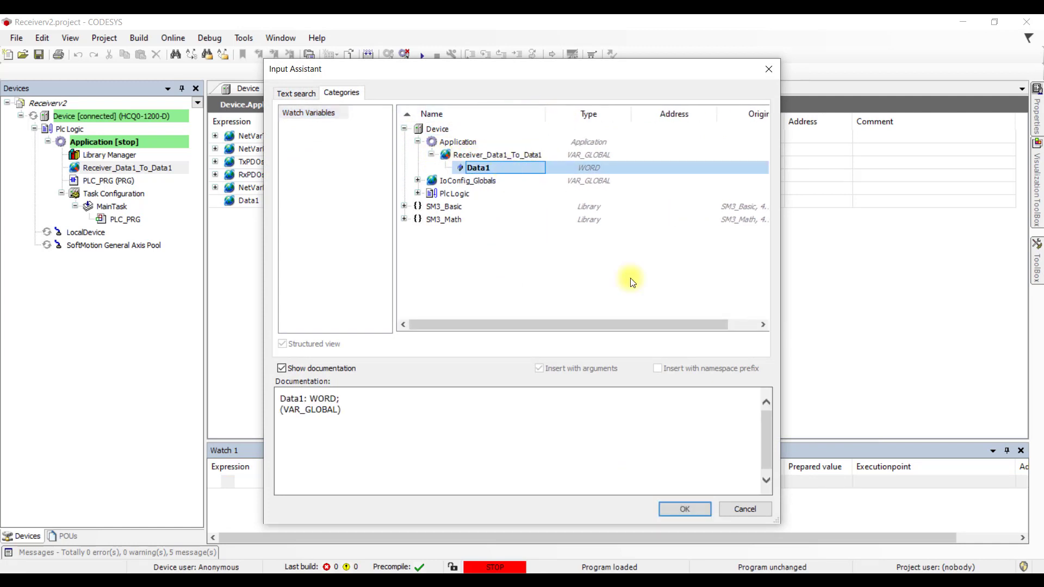
{"action": "left_click", "coordinate": [701, 511]}
{"action": "key", "text": "Return"}
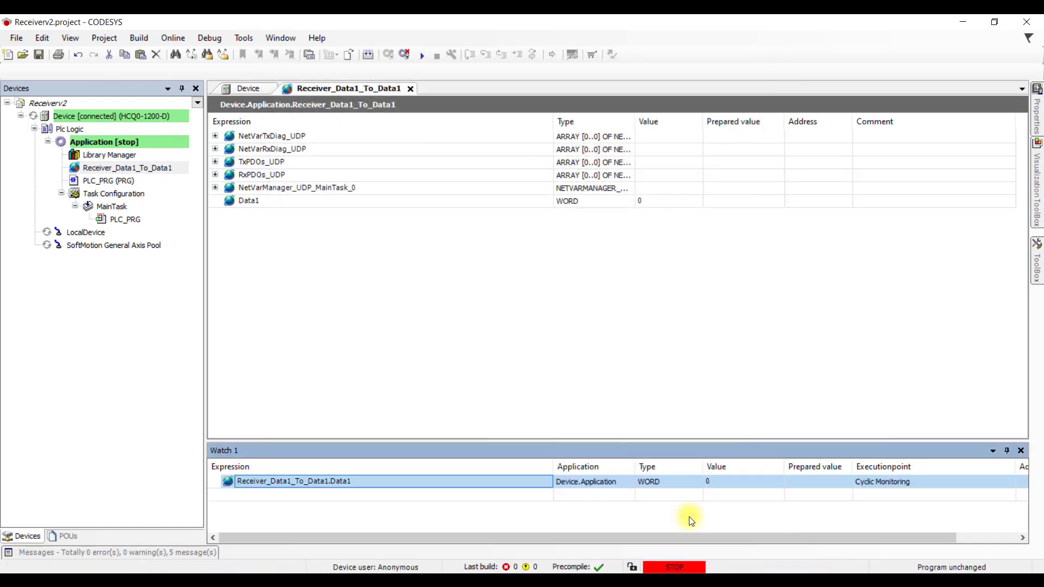
- Start the Receiverv2 application on the receiver PLC, then return to the Senderv2 window
{"action": "mouse_move", "coordinate": [304, 582]}
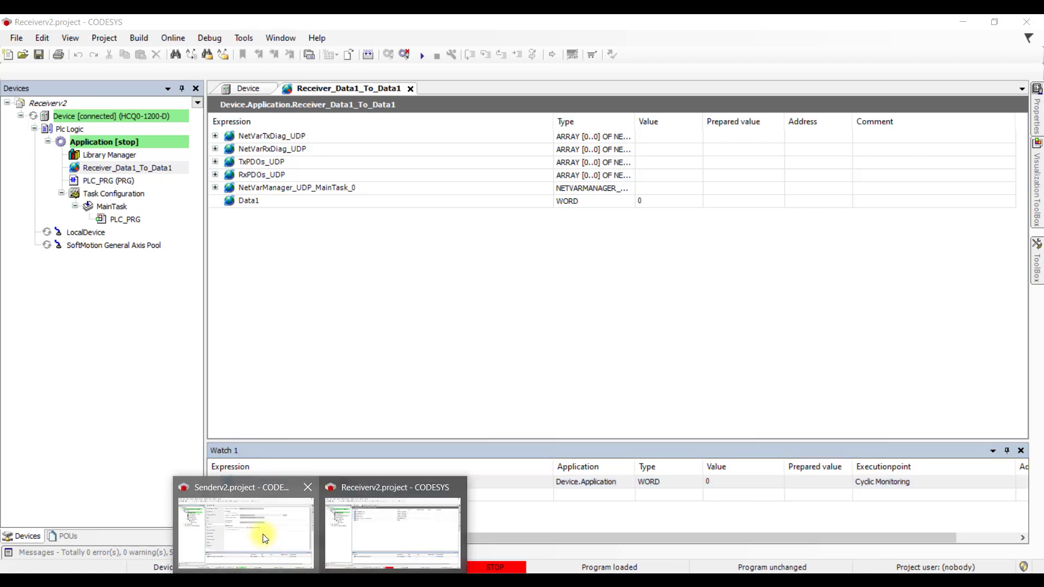
{"action": "left_click", "coordinate": [263, 537]}
{"action": "left_click", "coordinate": [433, 482]}
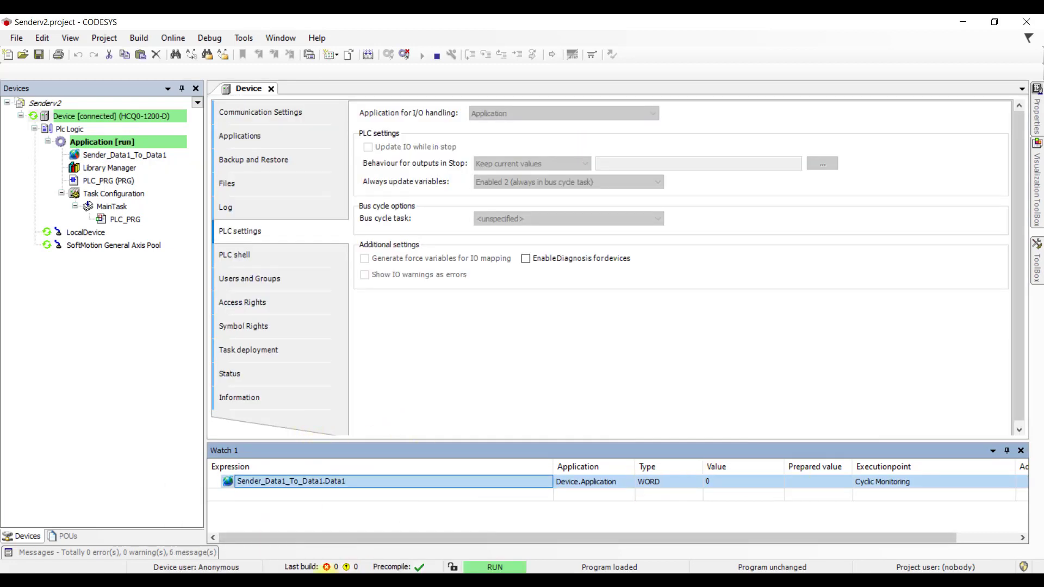
{"action": "mouse_move", "coordinate": [305, 582]}
{"action": "left_click", "coordinate": [404, 522]}
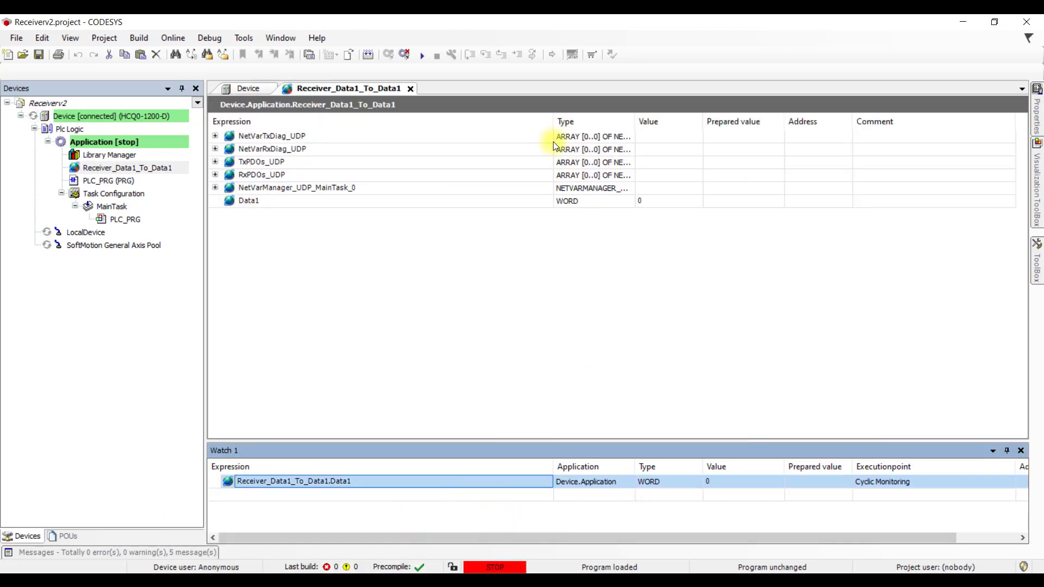
{"action": "left_click", "coordinate": [425, 55]}
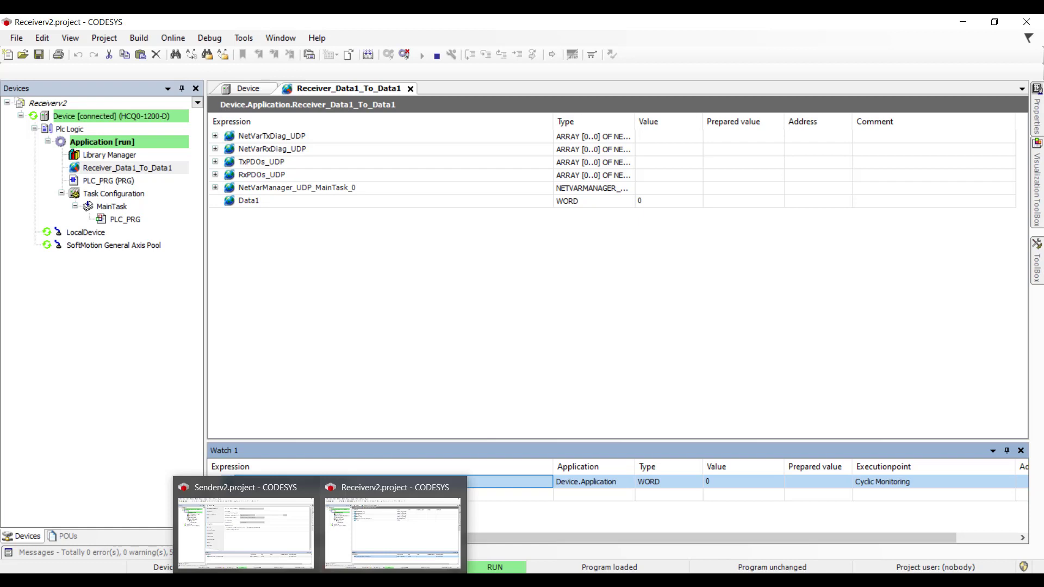
{"action": "left_click", "coordinate": [280, 552]}
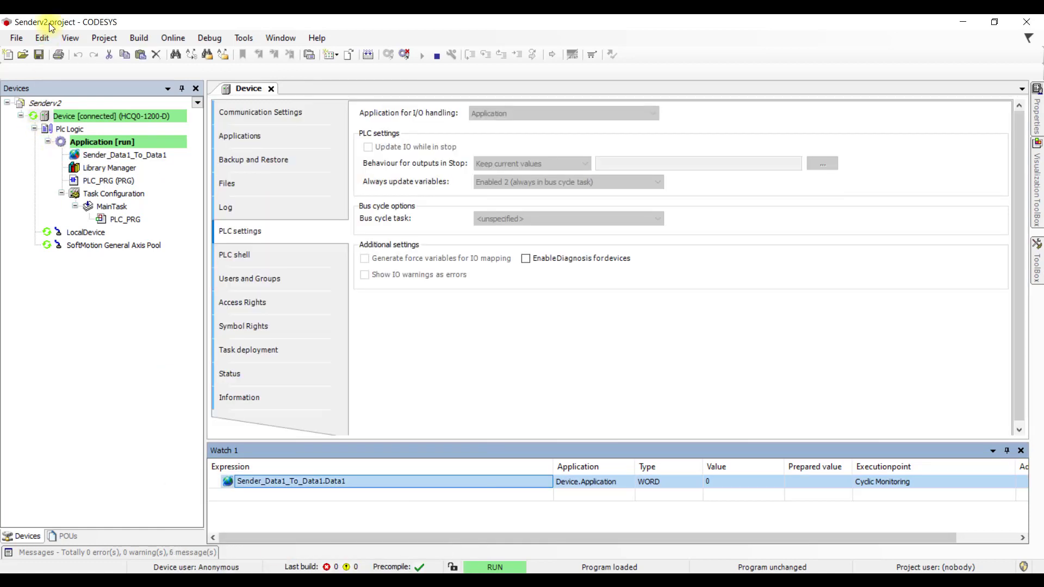
- Enter 1111 as the prepared value for the sender's Data1 and write it
{"action": "left_click", "coordinate": [812, 484]}
{"action": "type", "text": "1"}
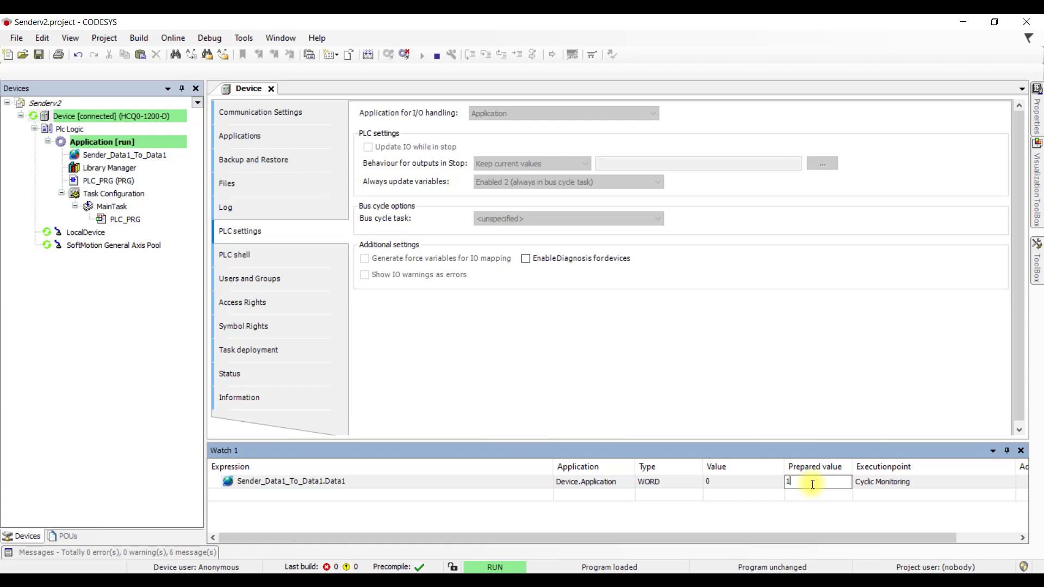
{"action": "type", "text": "111"}
{"action": "key", "text": "Return"}
{"action": "right_click", "coordinate": [812, 484]}
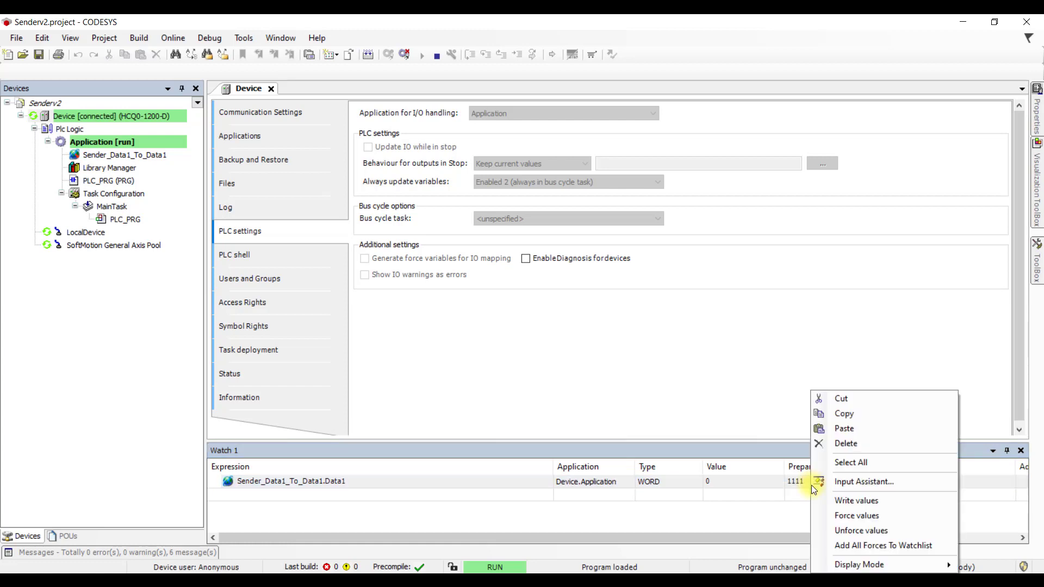
{"action": "left_click", "coordinate": [850, 501]}
- Check that Data1 in Receiverv2 reads 1111, then return to Senderv2
{"action": "mouse_move", "coordinate": [337, 579]}
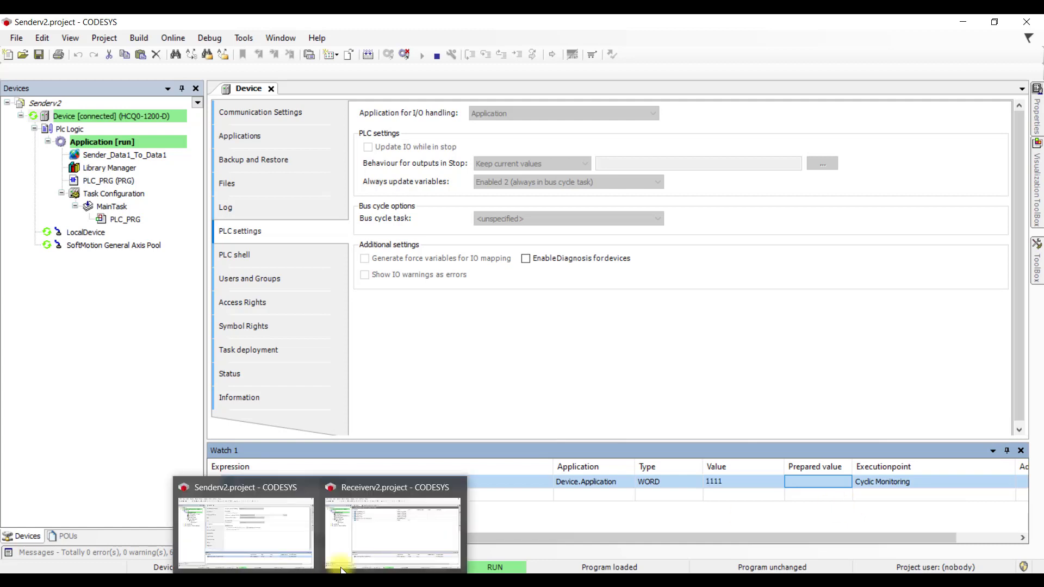
{"action": "left_click", "coordinate": [380, 523]}
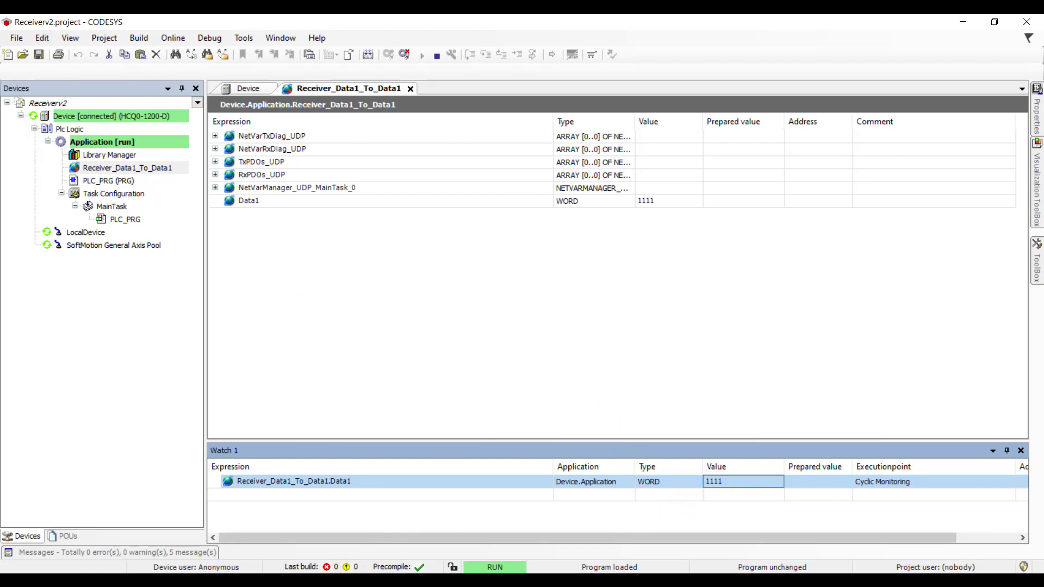
{"action": "mouse_move", "coordinate": [338, 579]}
{"action": "left_click", "coordinate": [286, 556]}
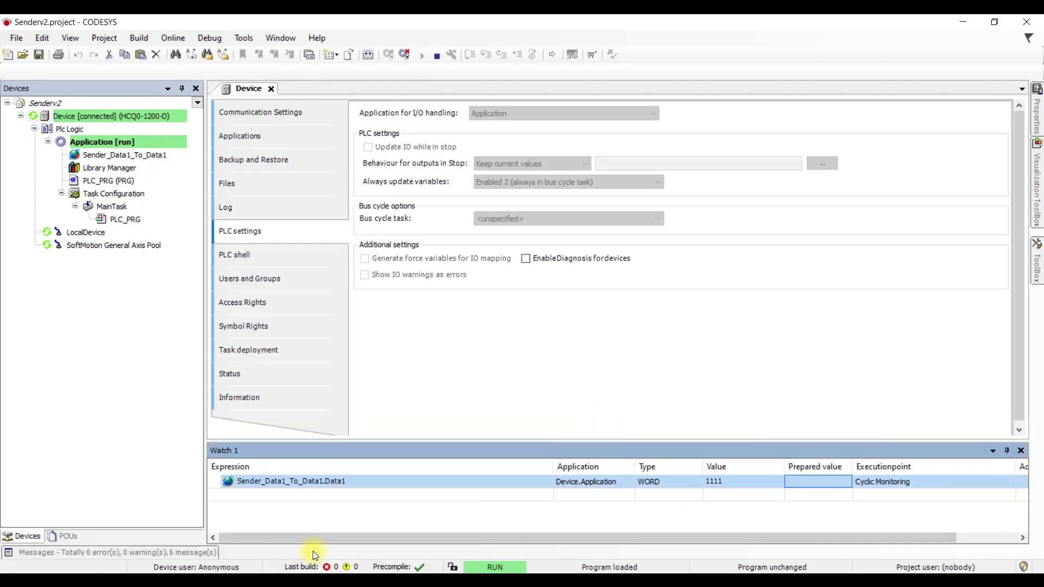
- Enter 1234 as the prepared value for the sender's Data1 and write it
{"action": "left_click", "coordinate": [802, 484]}
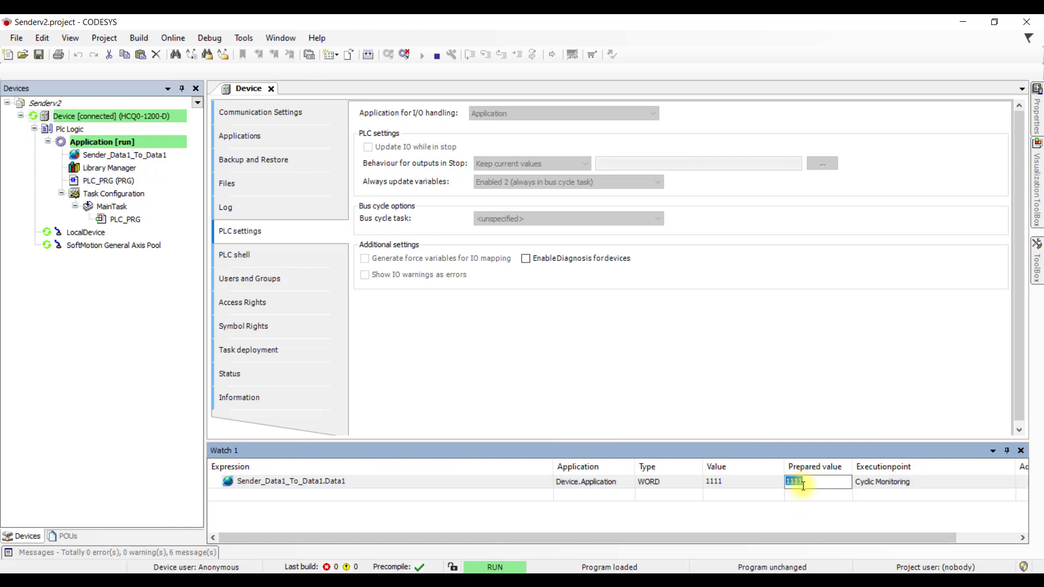
{"action": "type", "text": "1234"}
{"action": "key", "text": "Return"}
{"action": "right_click", "coordinate": [808, 479]}
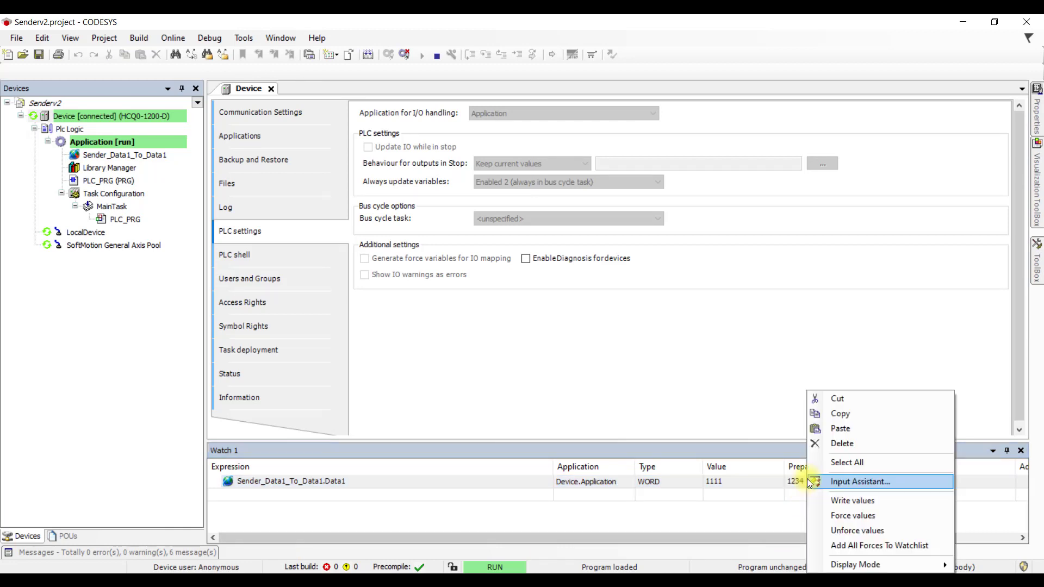
{"action": "left_click", "coordinate": [851, 503]}
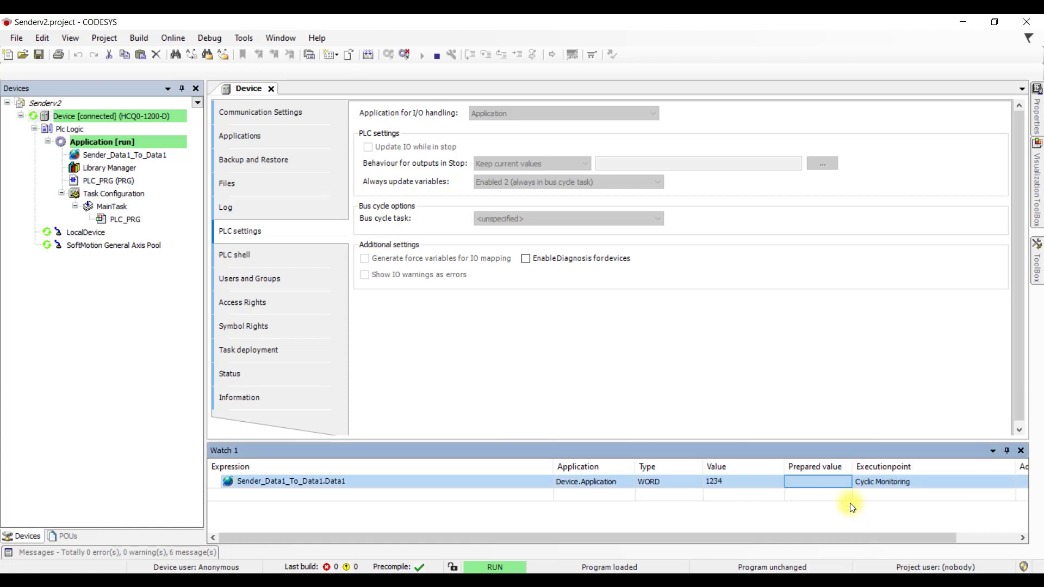
{"action": "left_click", "coordinate": [746, 480]}
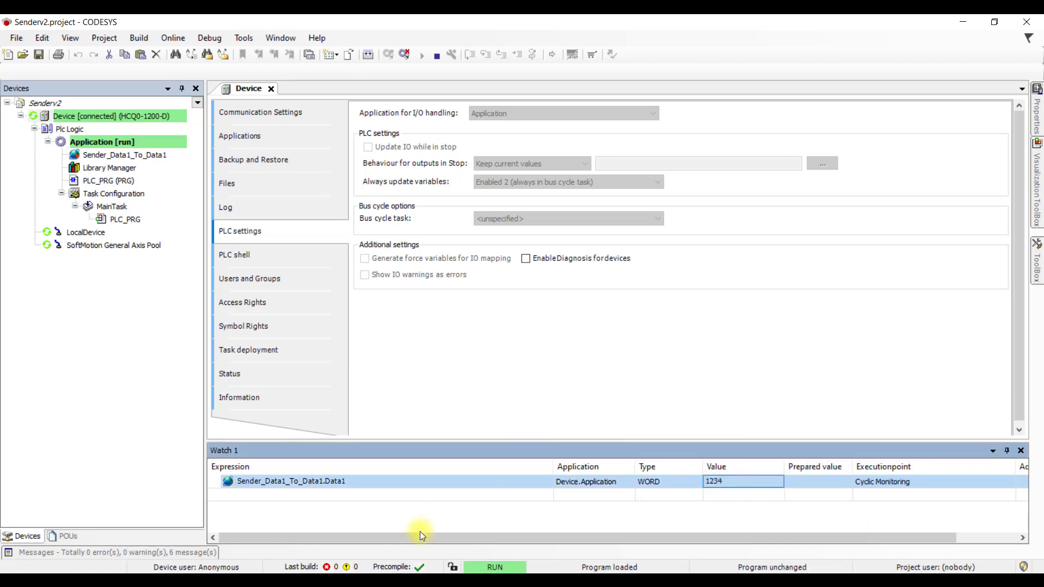
- Confirm Data1 in Receiverv2 shows 1234, then go back to Senderv2
{"action": "left_click", "coordinate": [349, 560]}
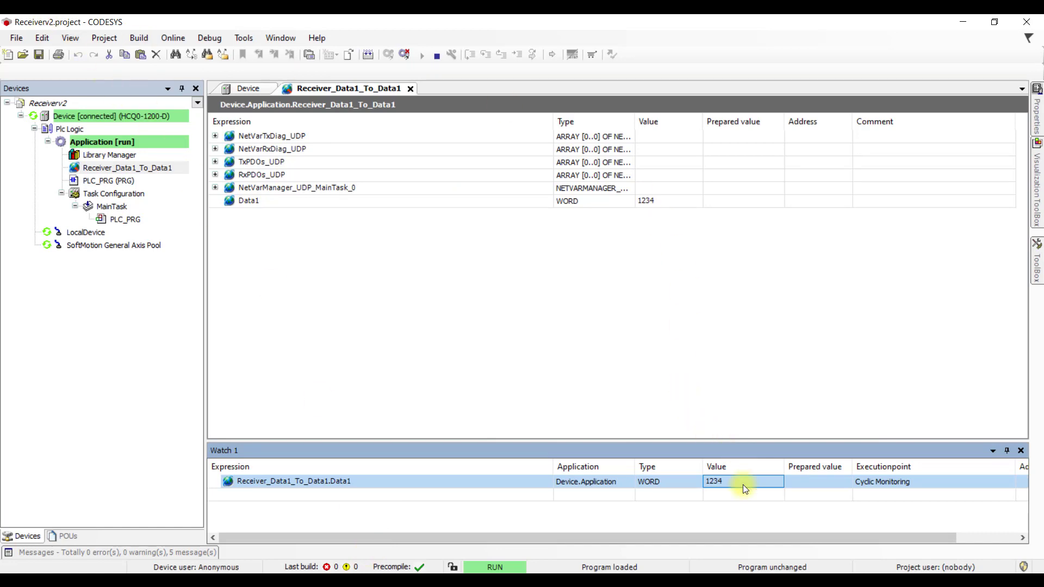
{"action": "mouse_move", "coordinate": [321, 571]}
{"action": "left_click", "coordinate": [259, 550]}
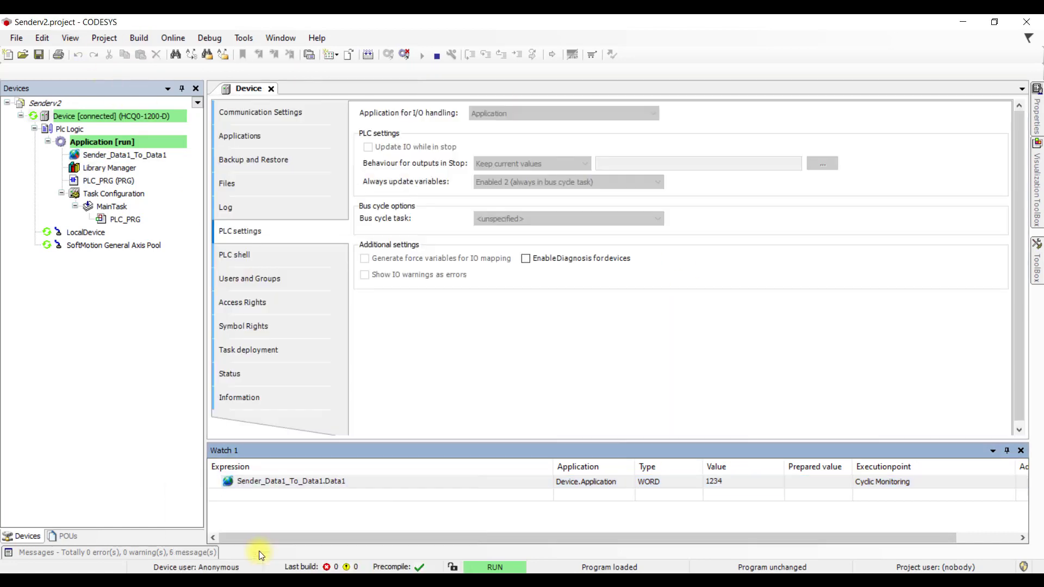
- Write 1456 as the prepared value for the sender's Data1, then view Data1 in Receiverv2
{"action": "left_click", "coordinate": [837, 484]}
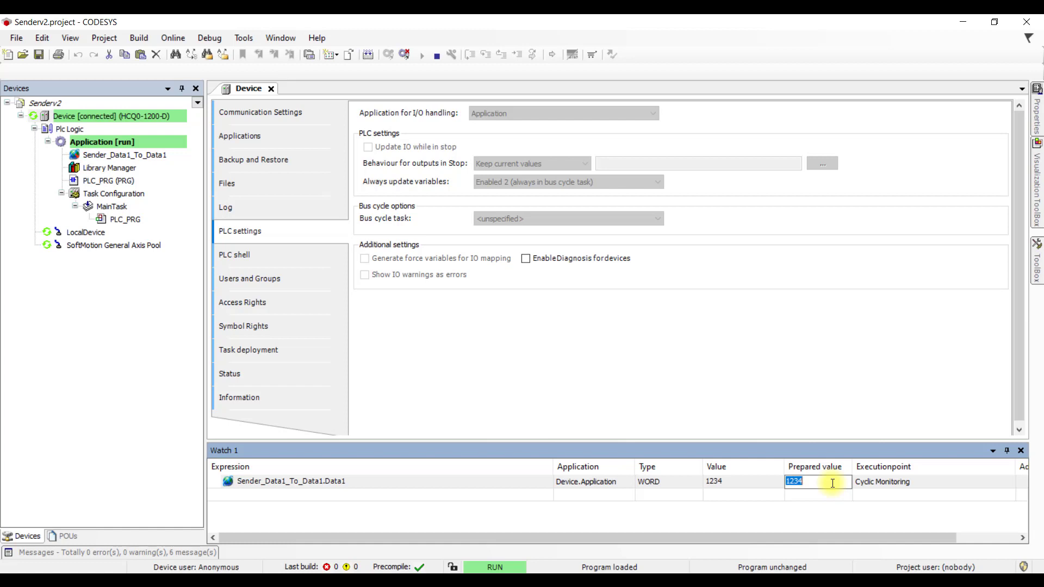
{"action": "type", "text": "1456"}
{"action": "key", "text": "Return"}
{"action": "right_click", "coordinate": [831, 483]}
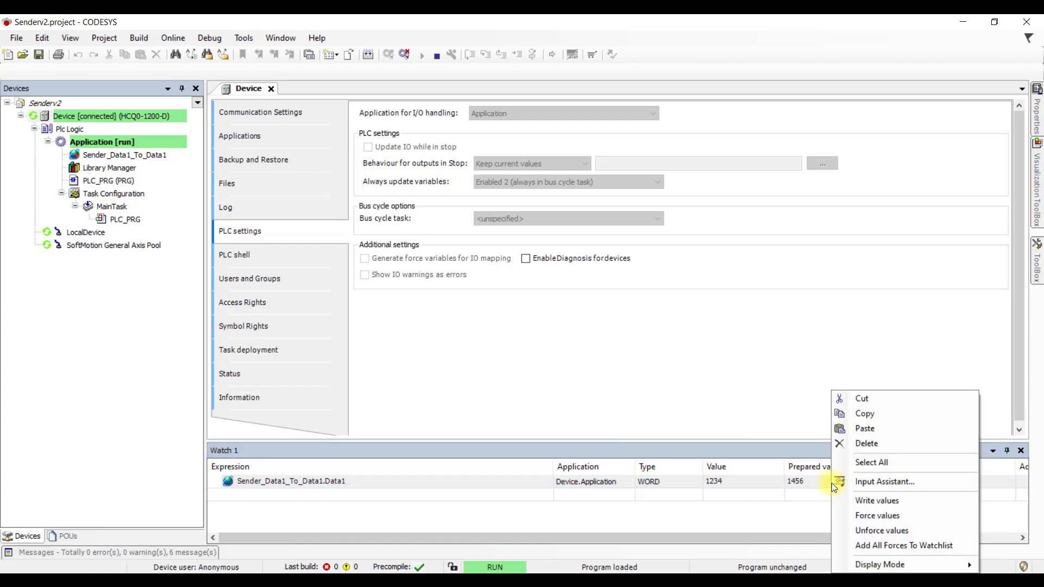
{"action": "left_click", "coordinate": [886, 502]}
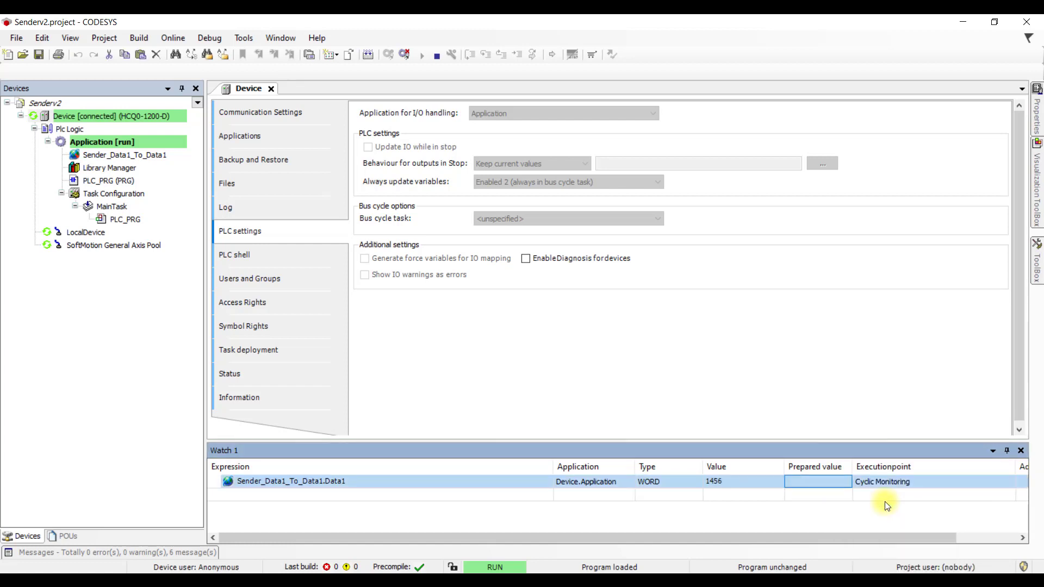
{"action": "left_click", "coordinate": [742, 484]}
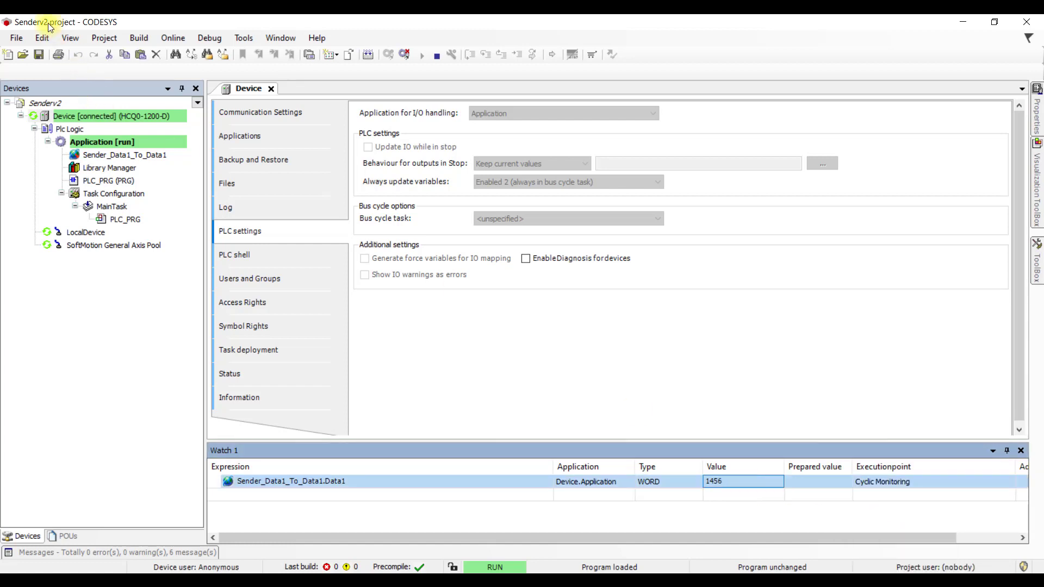
{"action": "left_click", "coordinate": [387, 530]}
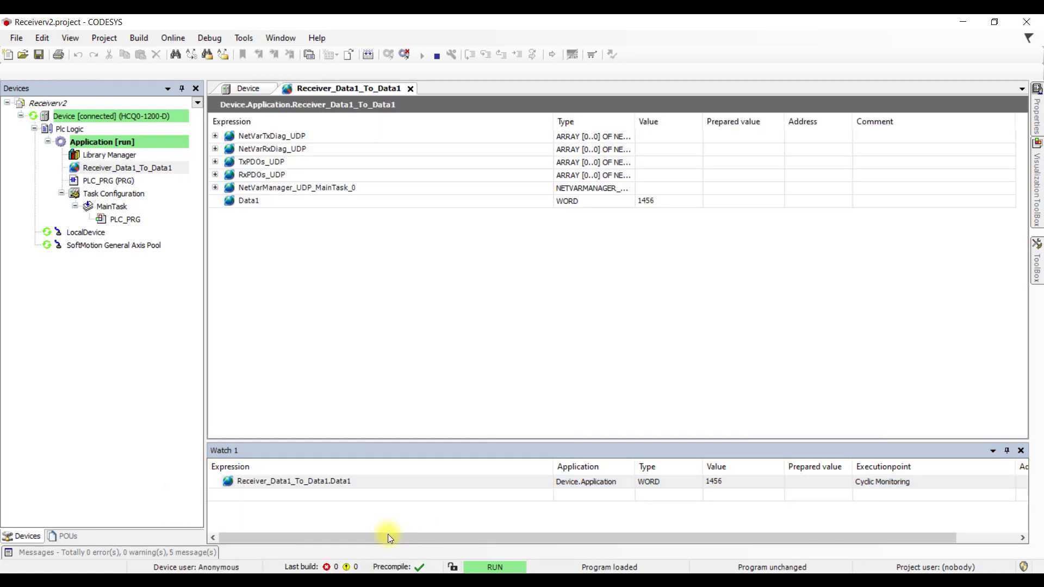